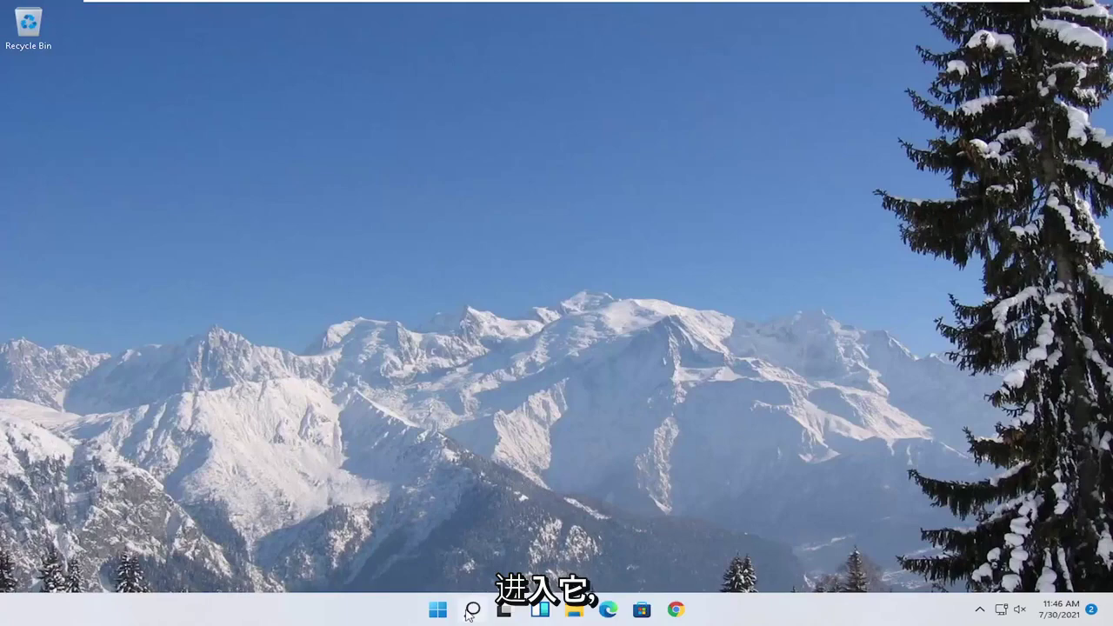
Step: Search for 'device manager' and open Device Manager
{"action": "left_click", "coordinate": [471, 611]}
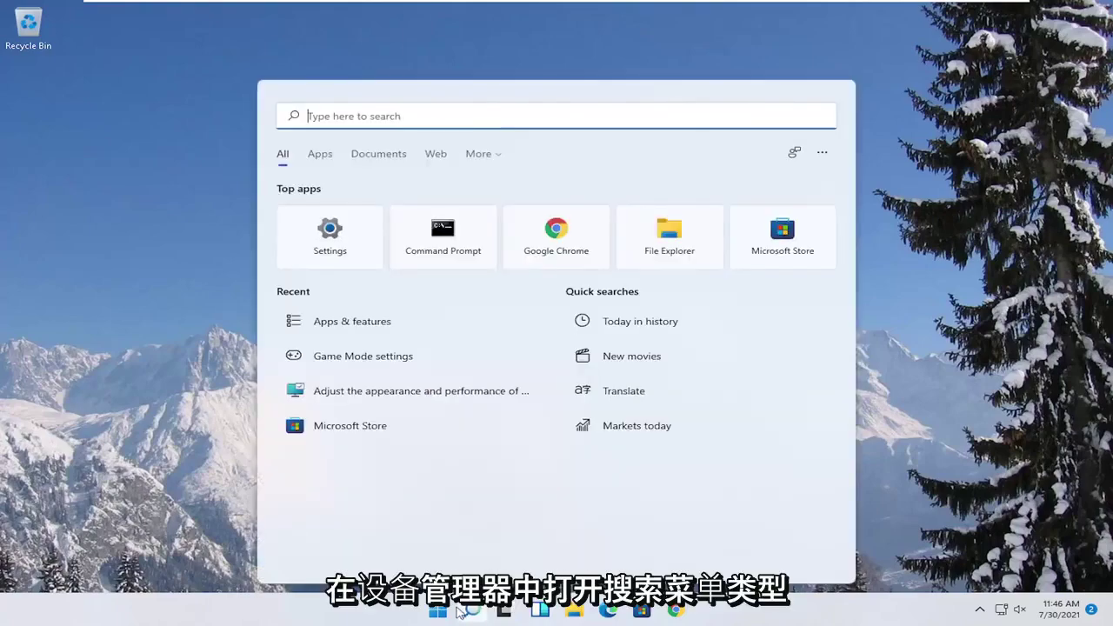
{"action": "type", "text": "dev"}
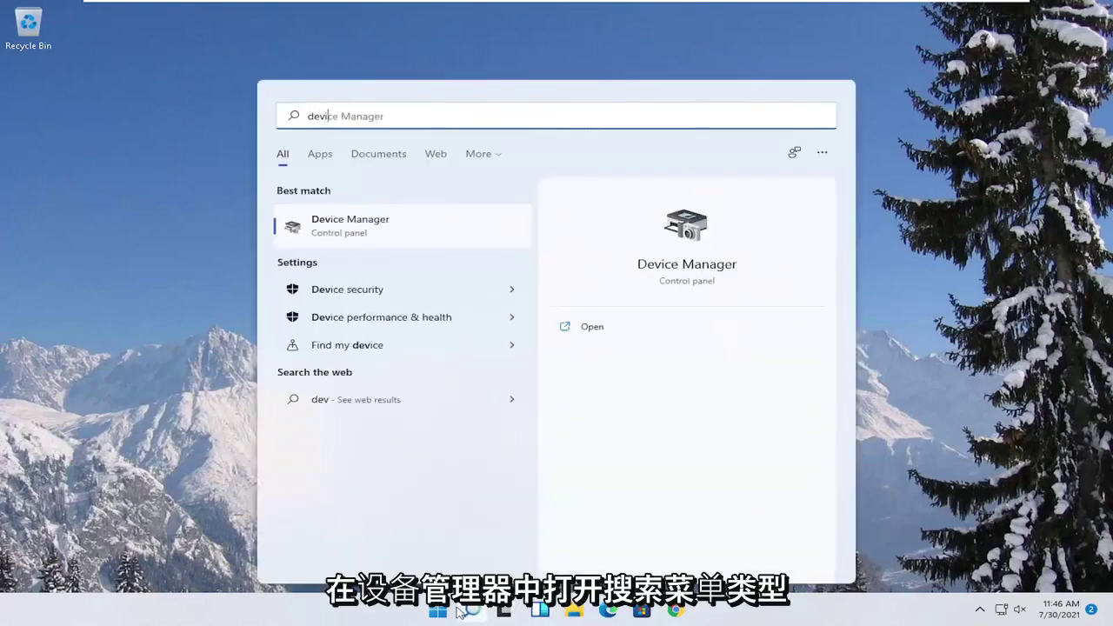
{"action": "type", "text": "ice manager"}
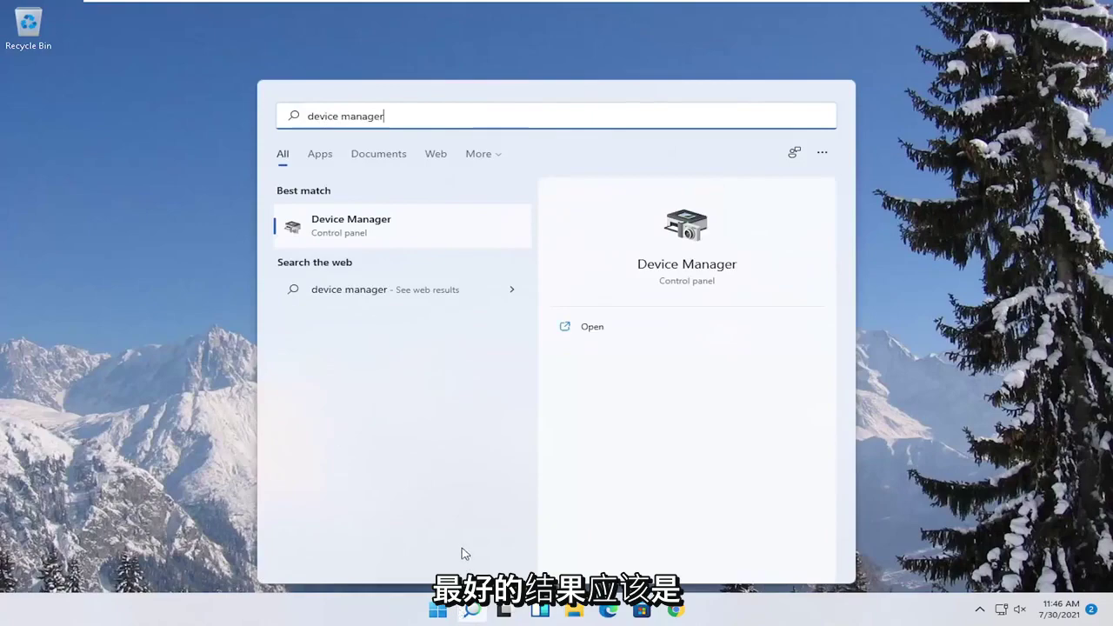
{"action": "left_click", "coordinate": [373, 228]}
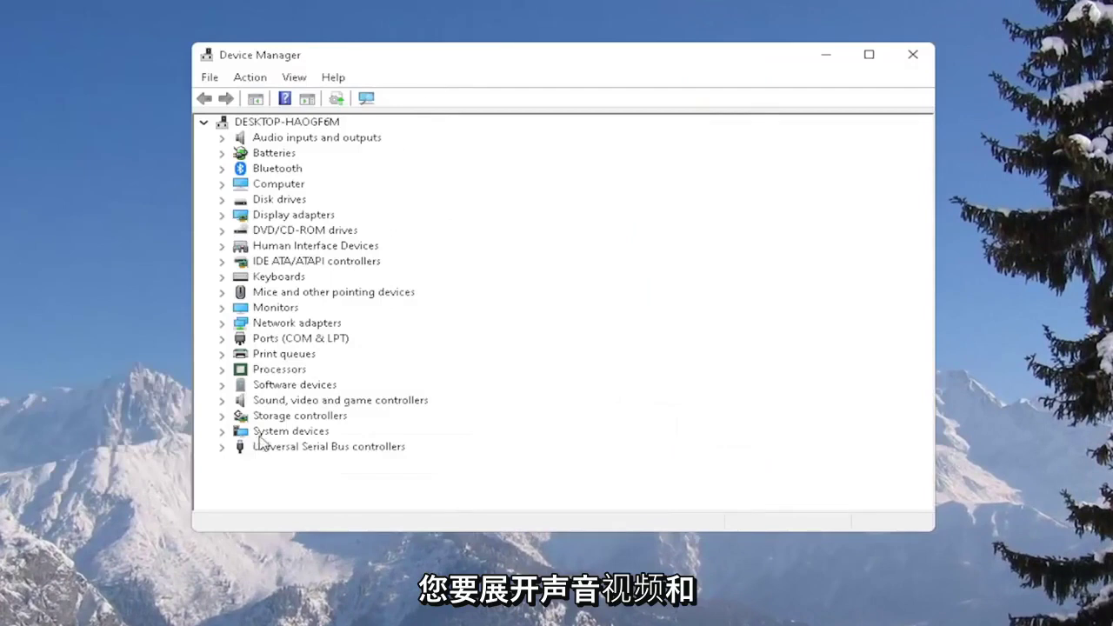
Step: Under Sound, video and game controllers, start Update driver for High Definition Audio Device
{"action": "left_click", "coordinate": [372, 405]}
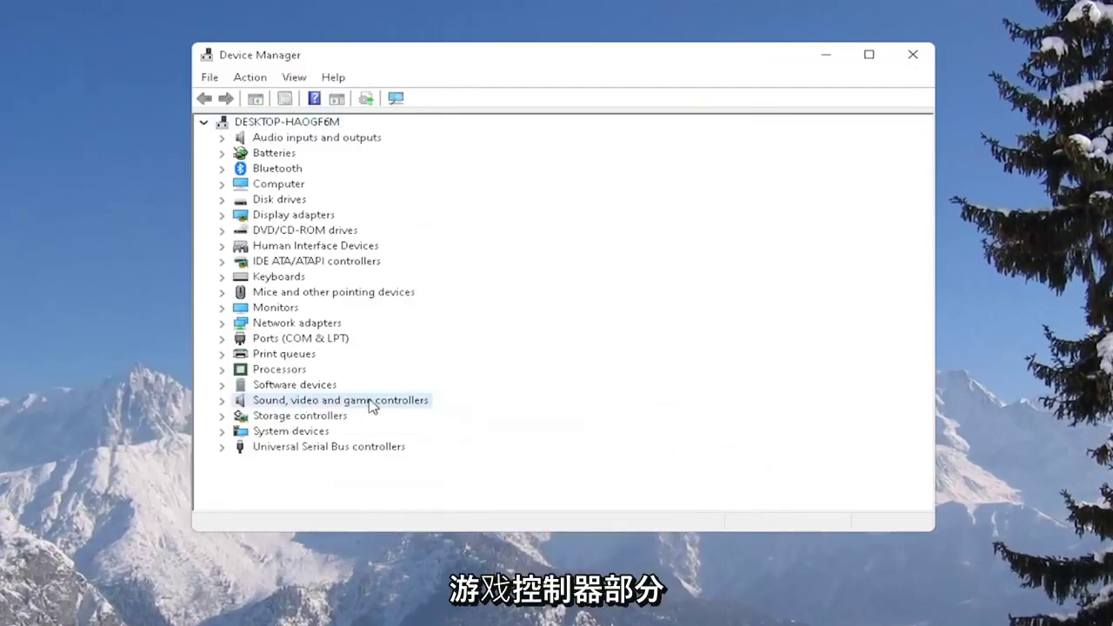
{"action": "double_click", "coordinate": [372, 404]}
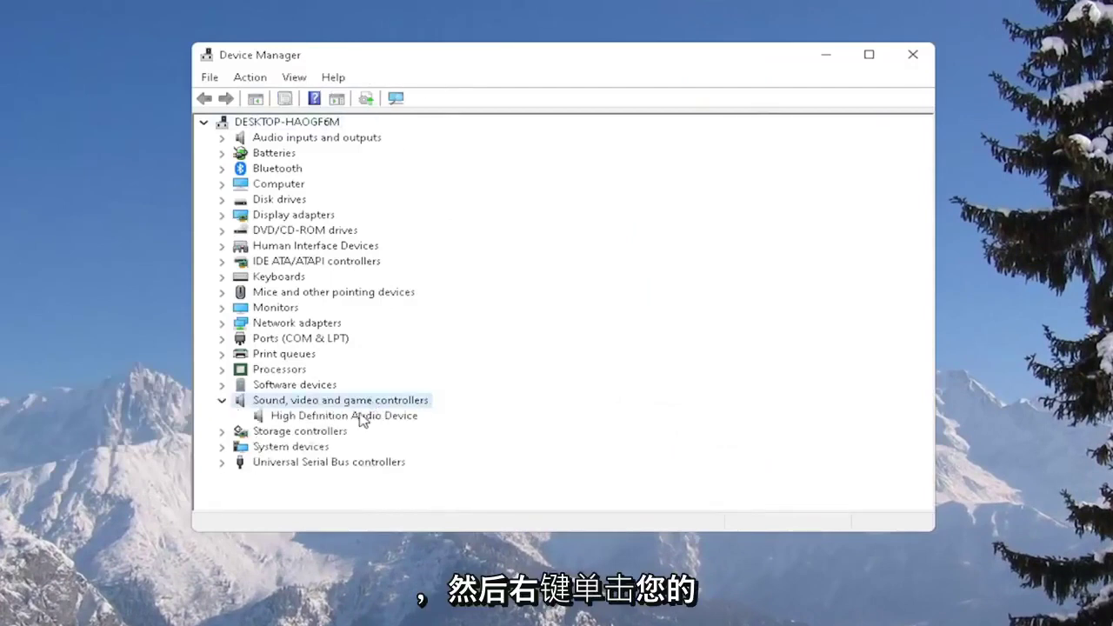
{"action": "right_click", "coordinate": [347, 418]}
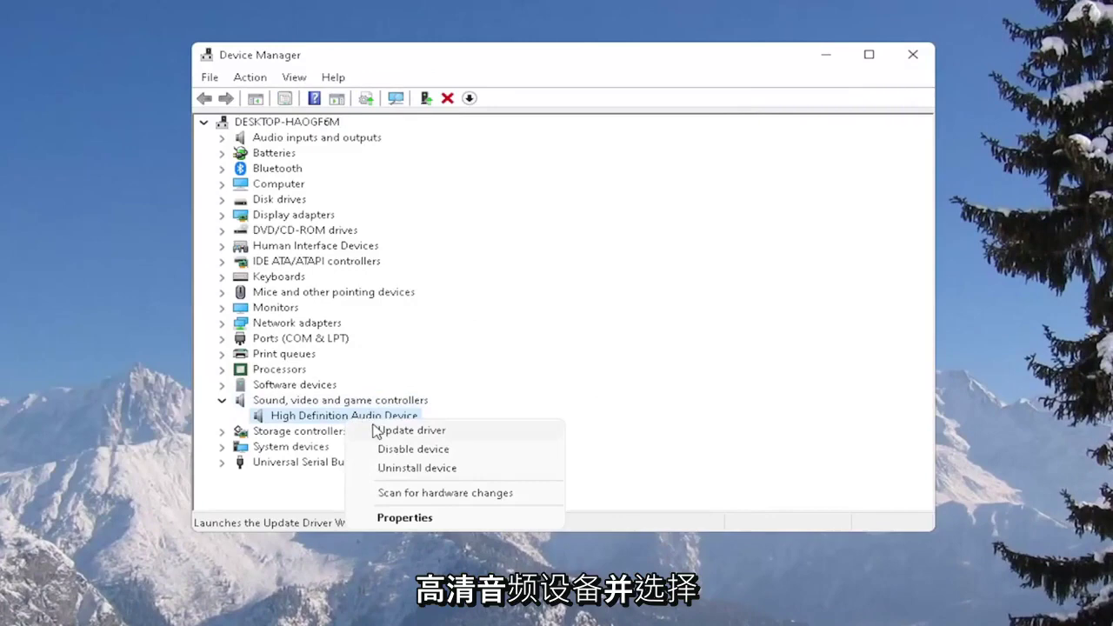
{"action": "left_click", "coordinate": [387, 432]}
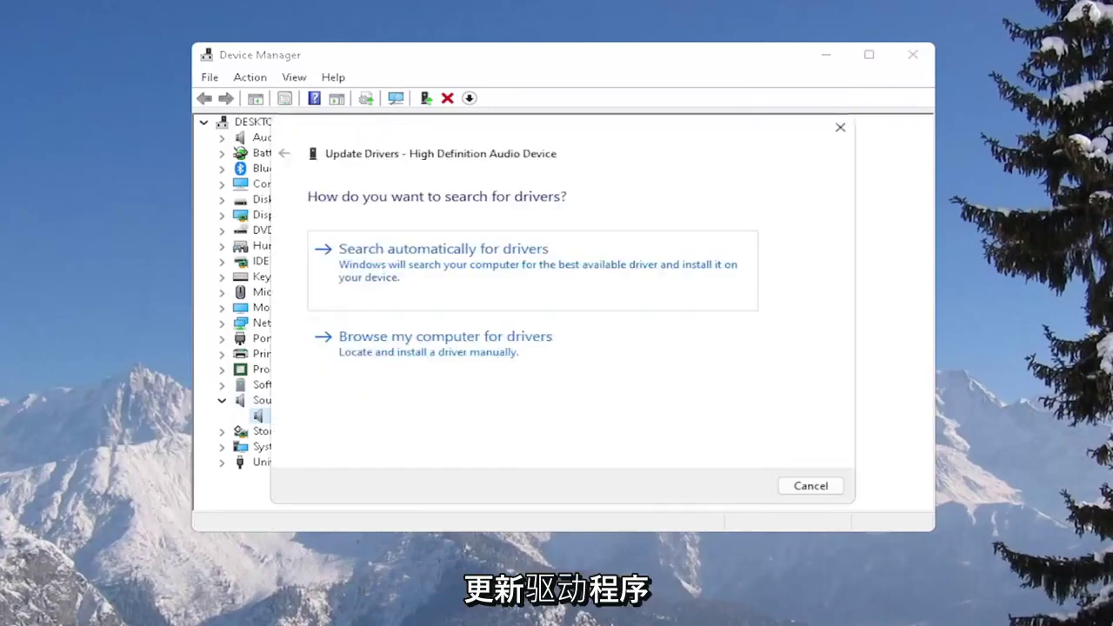
Step: Install the High Definition Audio Device driver from the list of drivers on this computer, accepting the warning
{"action": "left_click", "coordinate": [416, 343]}
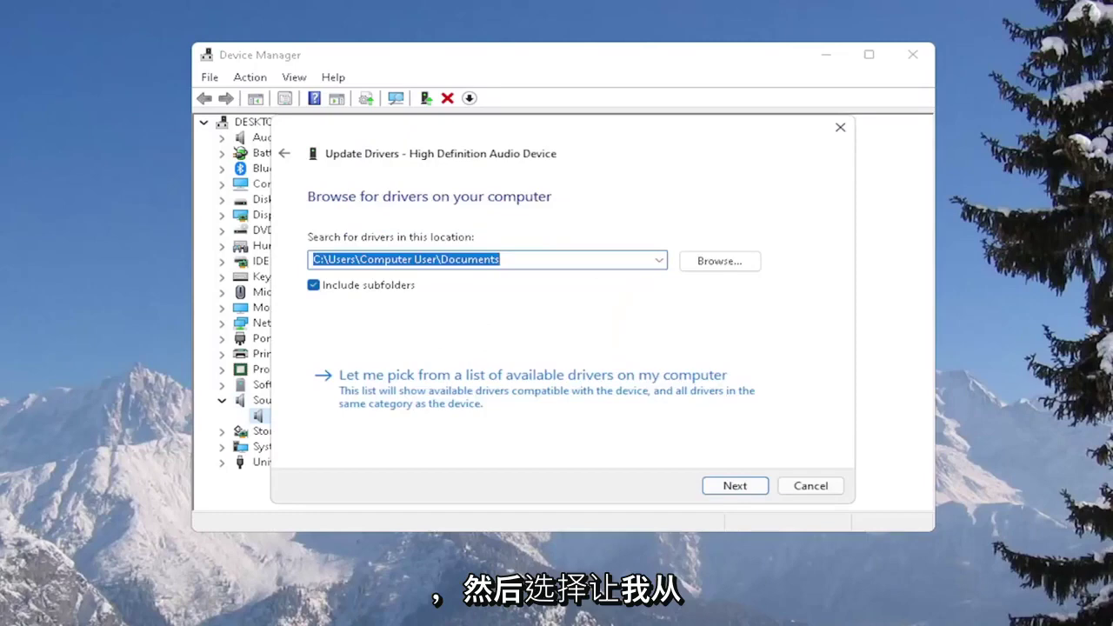
{"action": "left_click", "coordinate": [515, 387]}
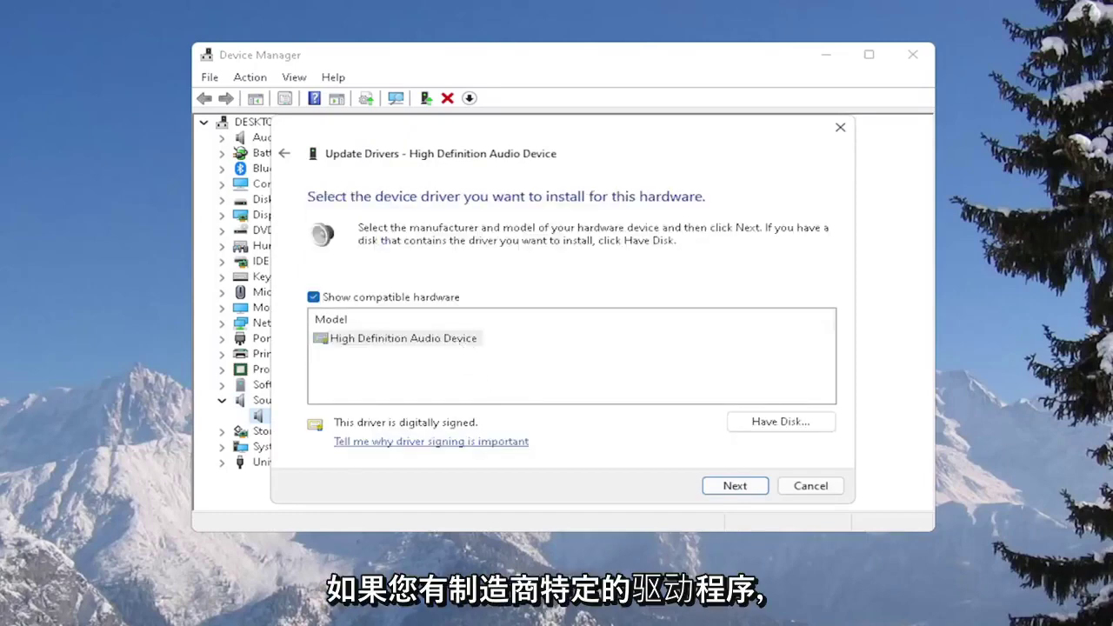
{"action": "left_click", "coordinate": [379, 339]}
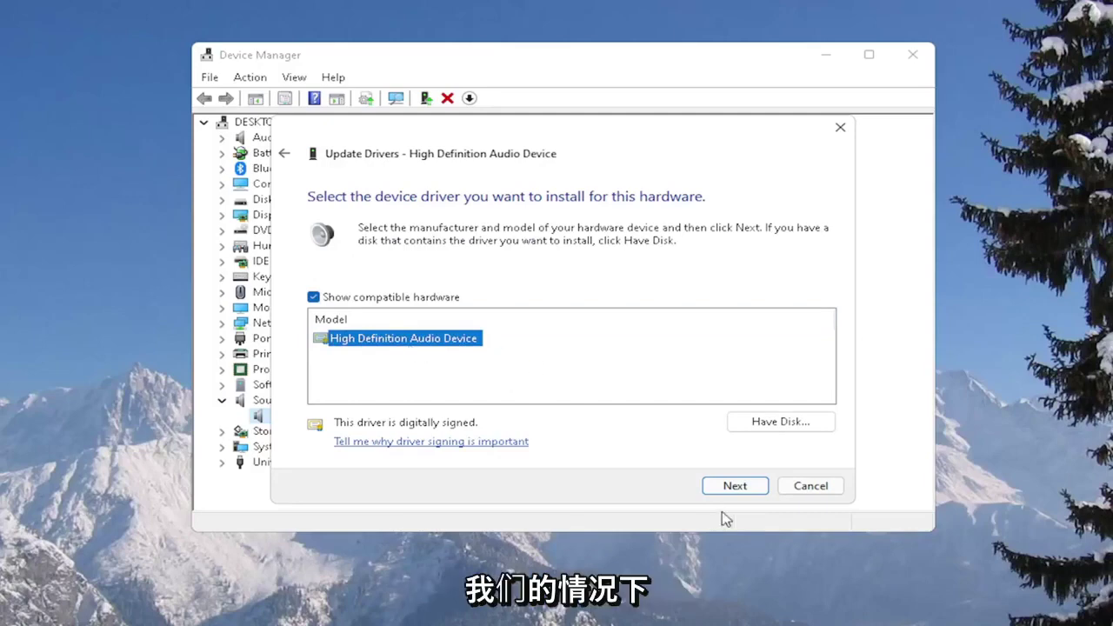
{"action": "left_click", "coordinate": [735, 487]}
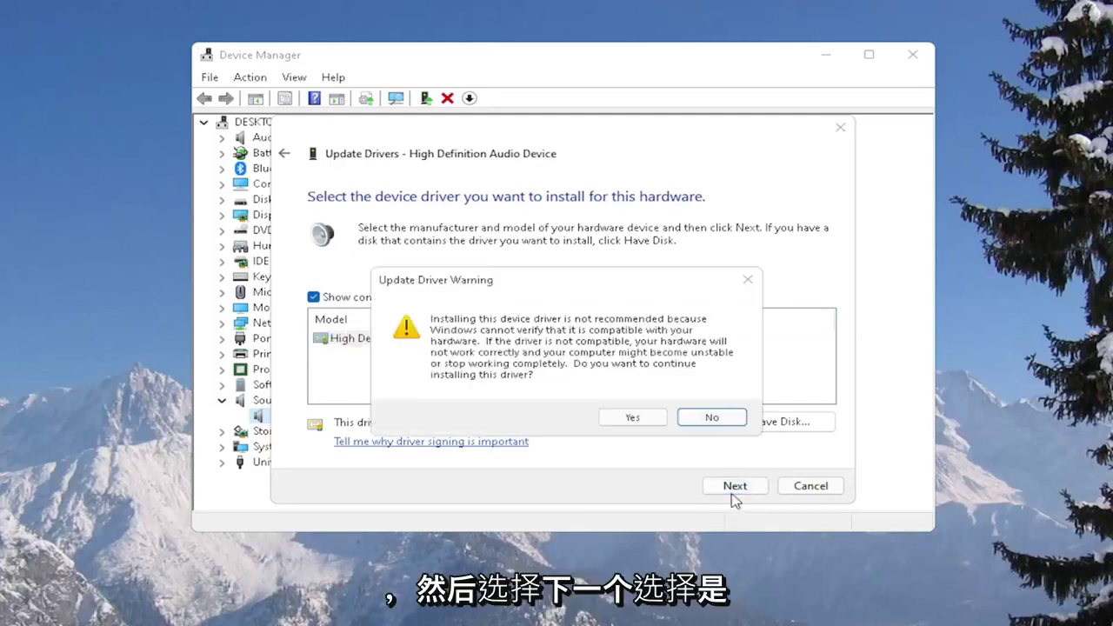
{"action": "left_click", "coordinate": [632, 418]}
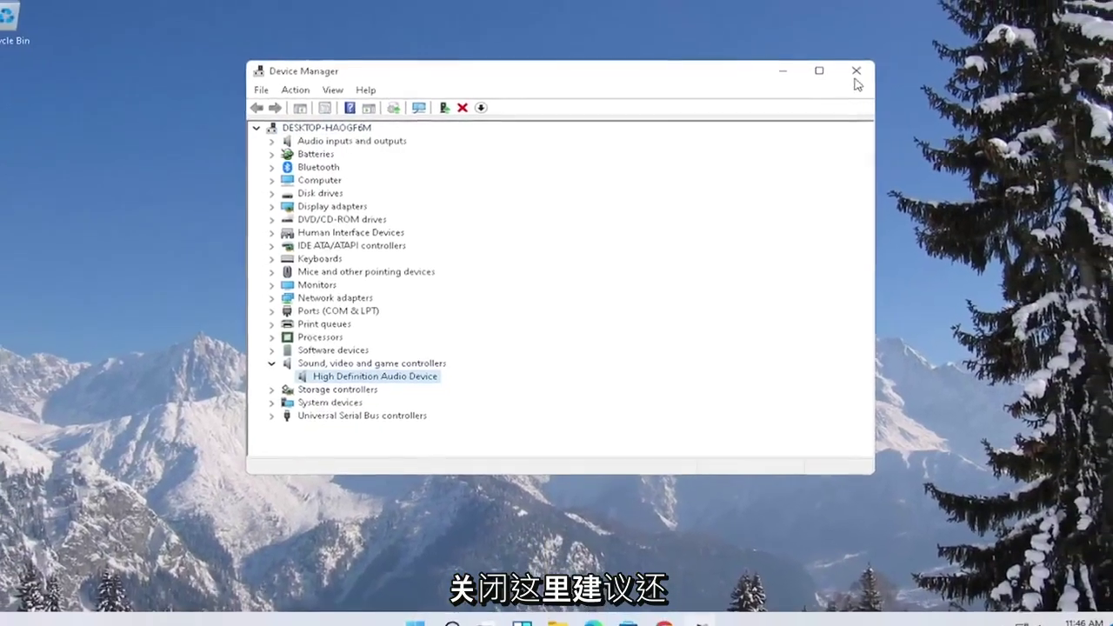
Step: Close Device Manager and drag the Quick Settings slider from 70 to 0
{"action": "left_click", "coordinate": [885, 63]}
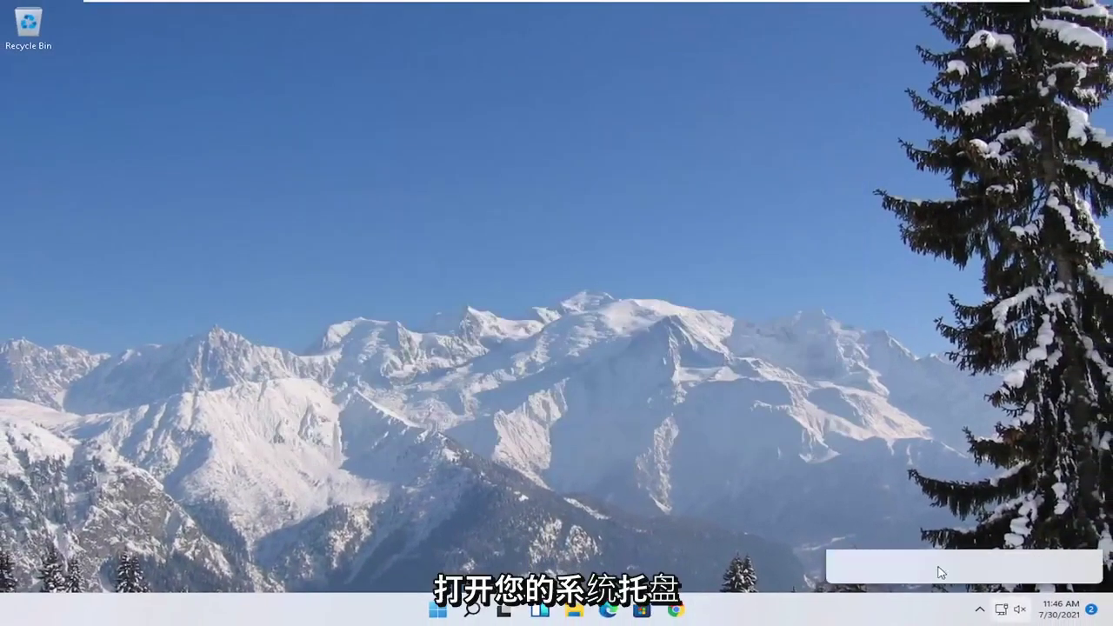
{"action": "left_click", "coordinate": [1008, 608]}
{"action": "left_click_drag", "start_coordinate": [999, 522], "coordinate": [870, 521]}
{"action": "left_click", "coordinate": [658, 453]}
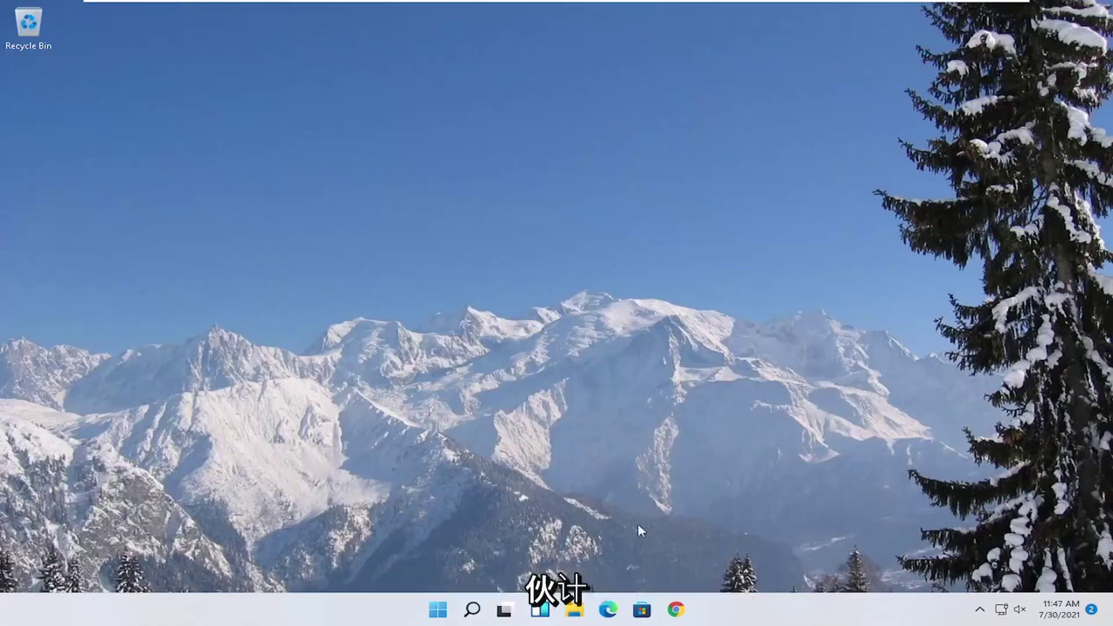
Step: Open Control Panel with 'control panel', switch View by to Large icons, and open Sound
{"action": "left_click", "coordinate": [472, 608]}
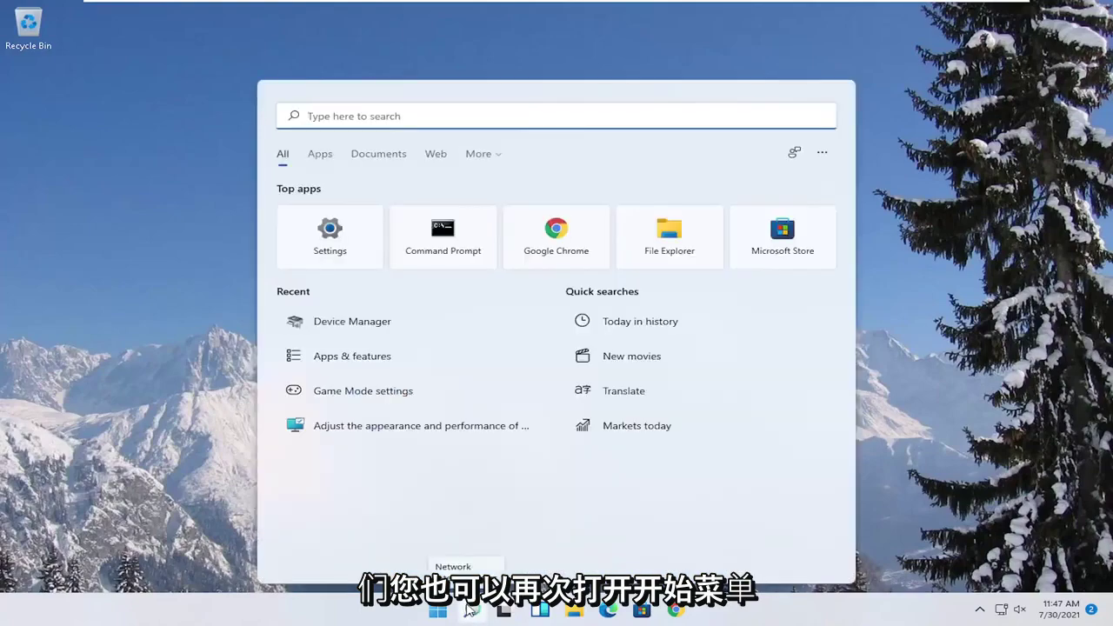
{"action": "type", "text": "contro, panel"}
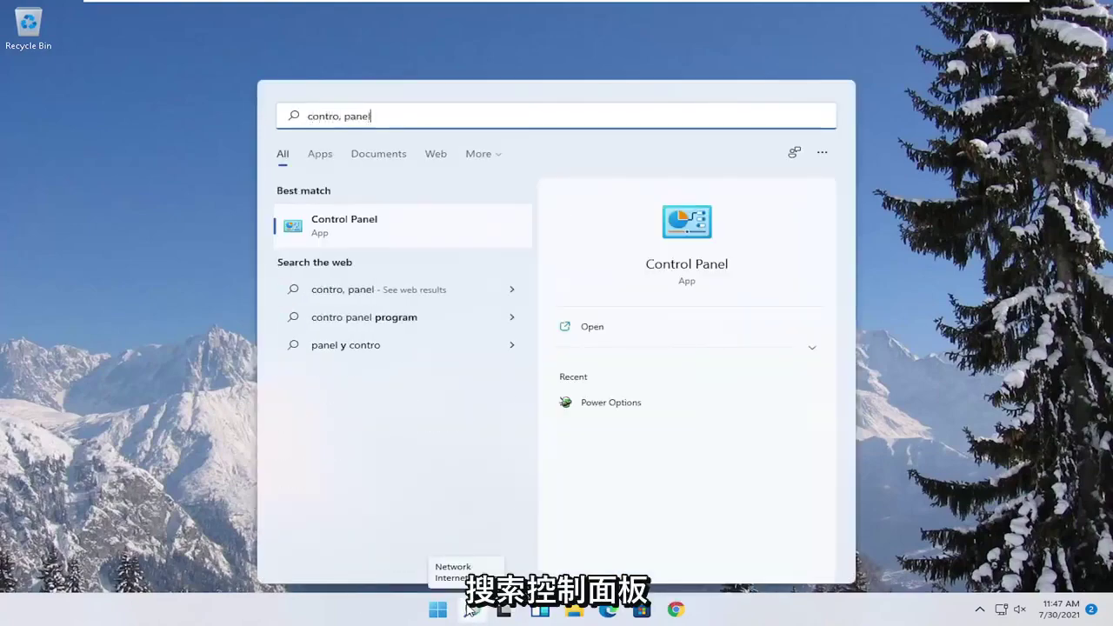
{"action": "left_click", "coordinate": [398, 237]}
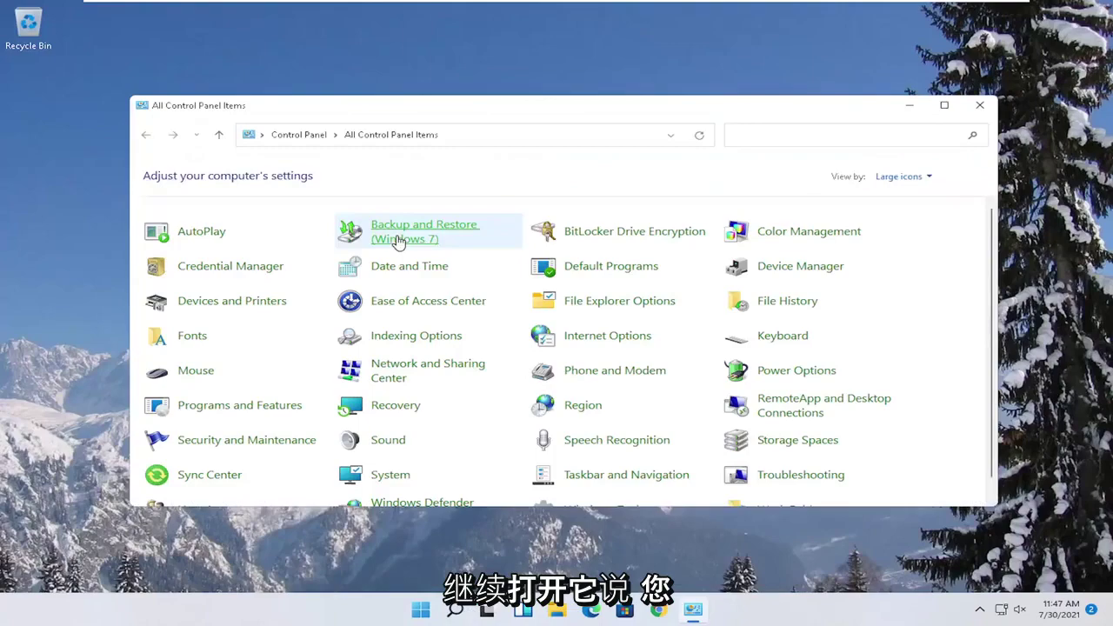
{"action": "left_click", "coordinate": [904, 174]}
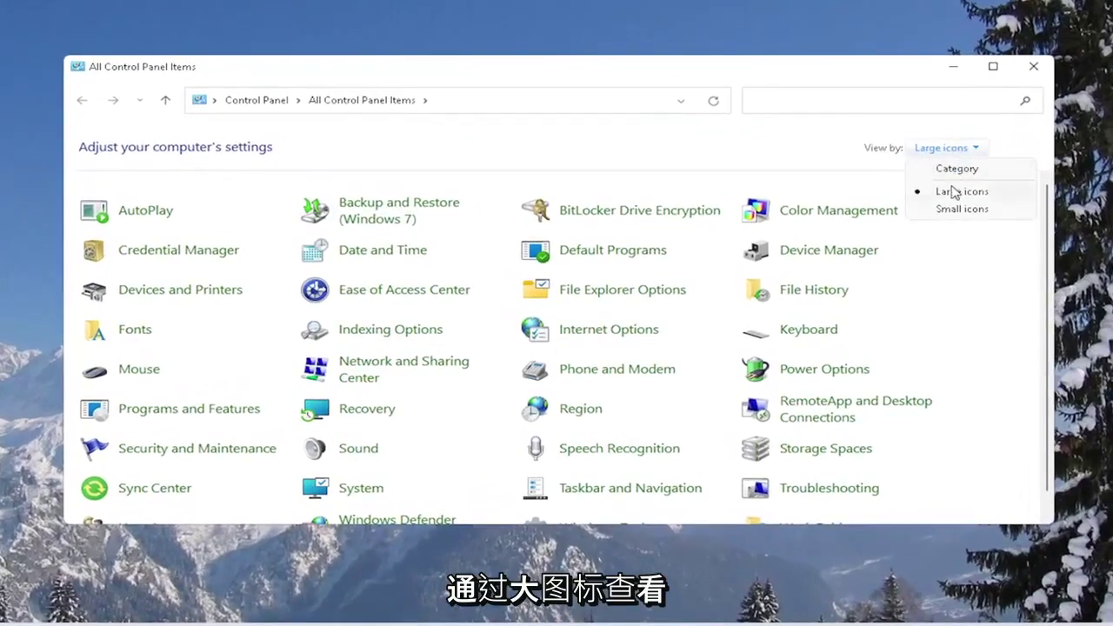
{"action": "left_click", "coordinate": [909, 215]}
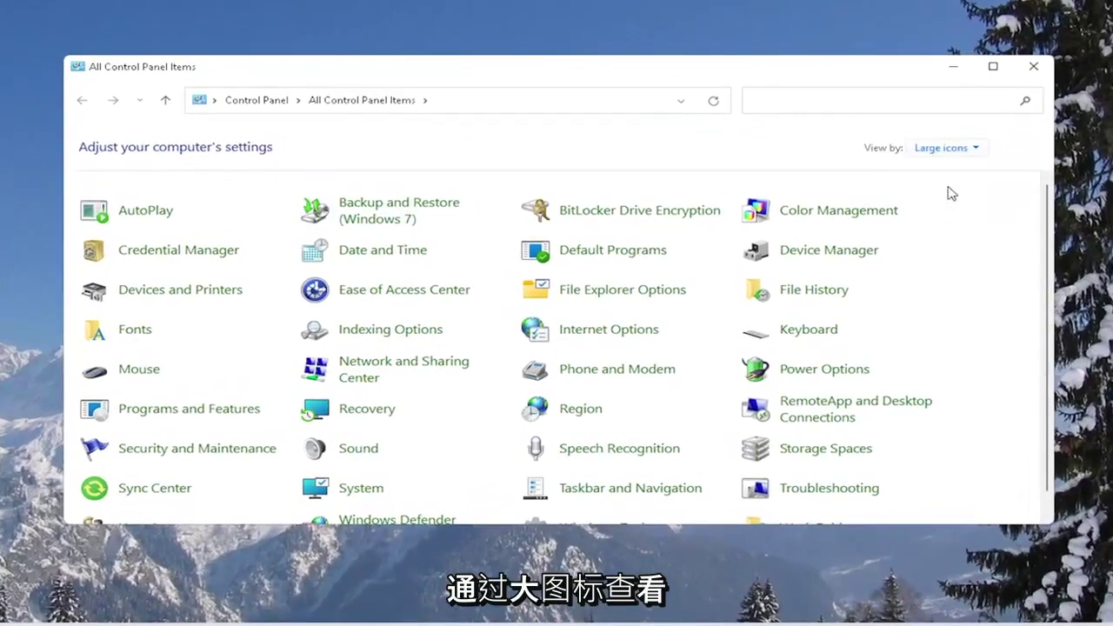
{"action": "left_click", "coordinate": [359, 451]}
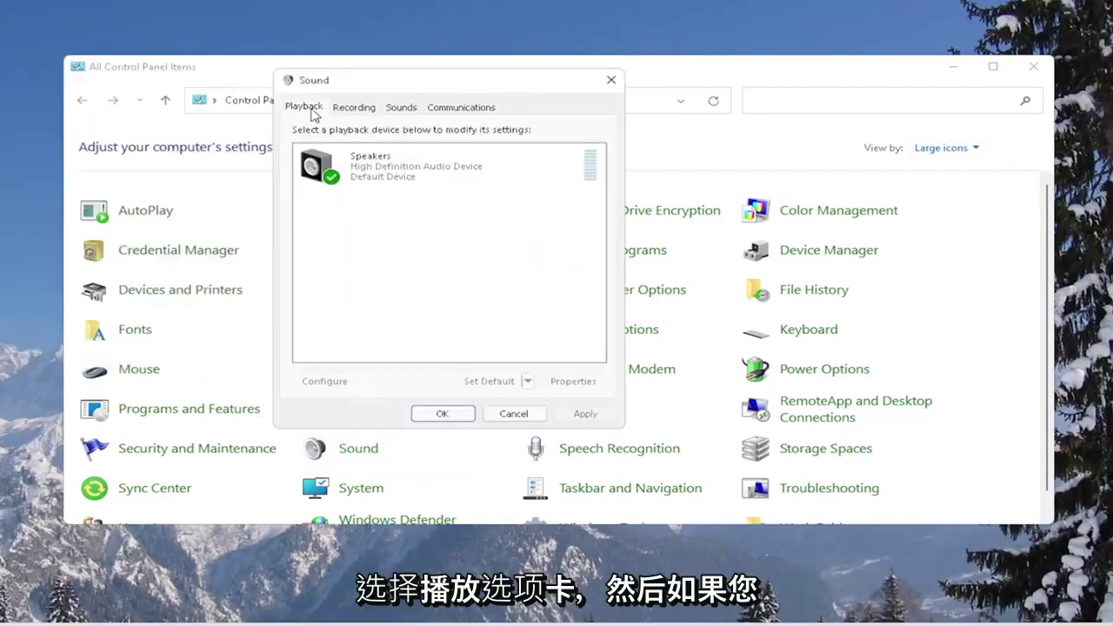
{"action": "left_click", "coordinate": [372, 173]}
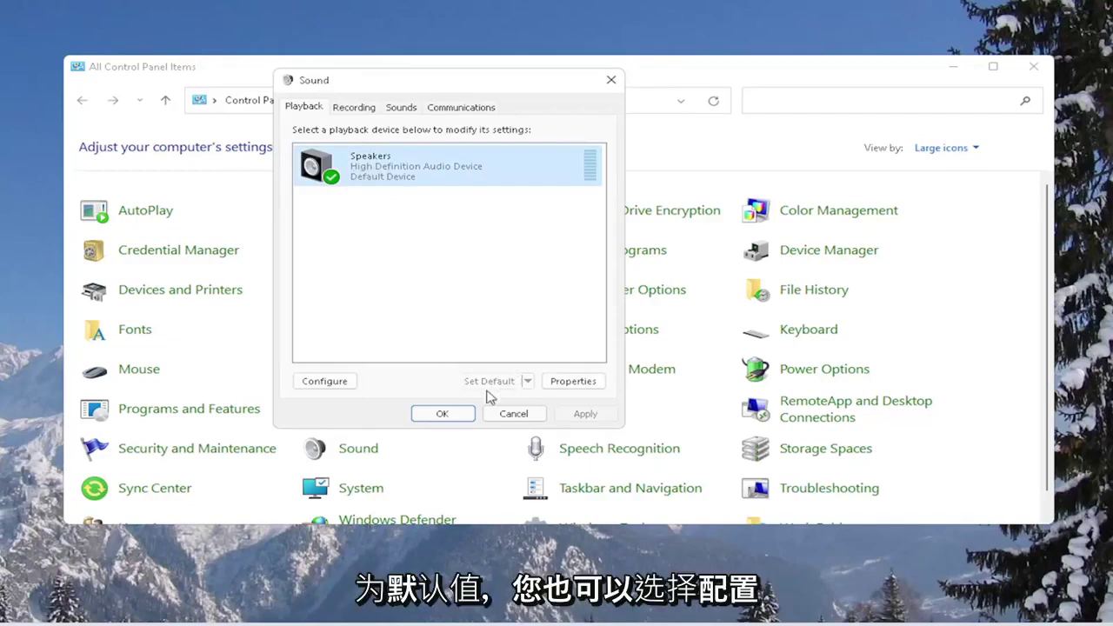
{"action": "left_click", "coordinate": [329, 382]}
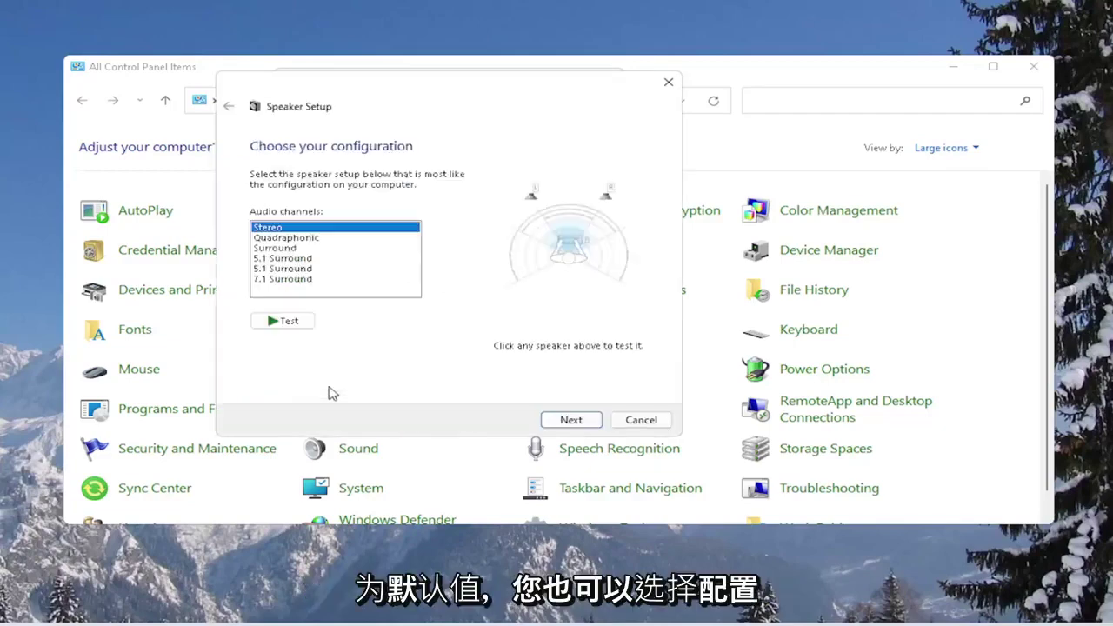
{"action": "left_click", "coordinate": [641, 420]}
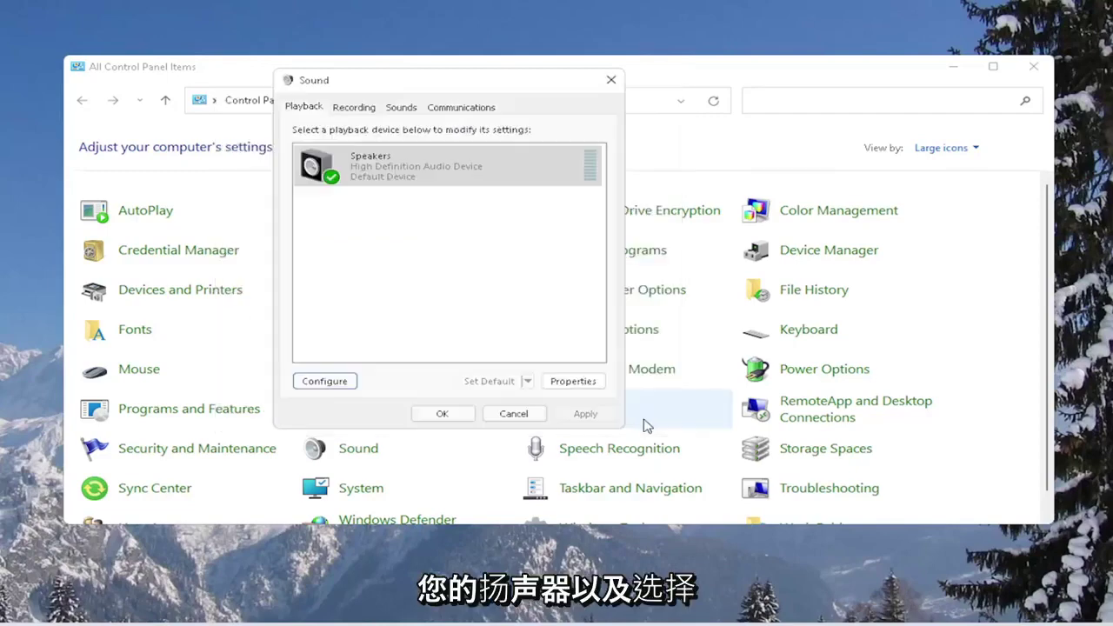
Step: Open Speakers Properties and review the Advanced, Spatial sound and Enhancements tabs
{"action": "left_click", "coordinate": [573, 383]}
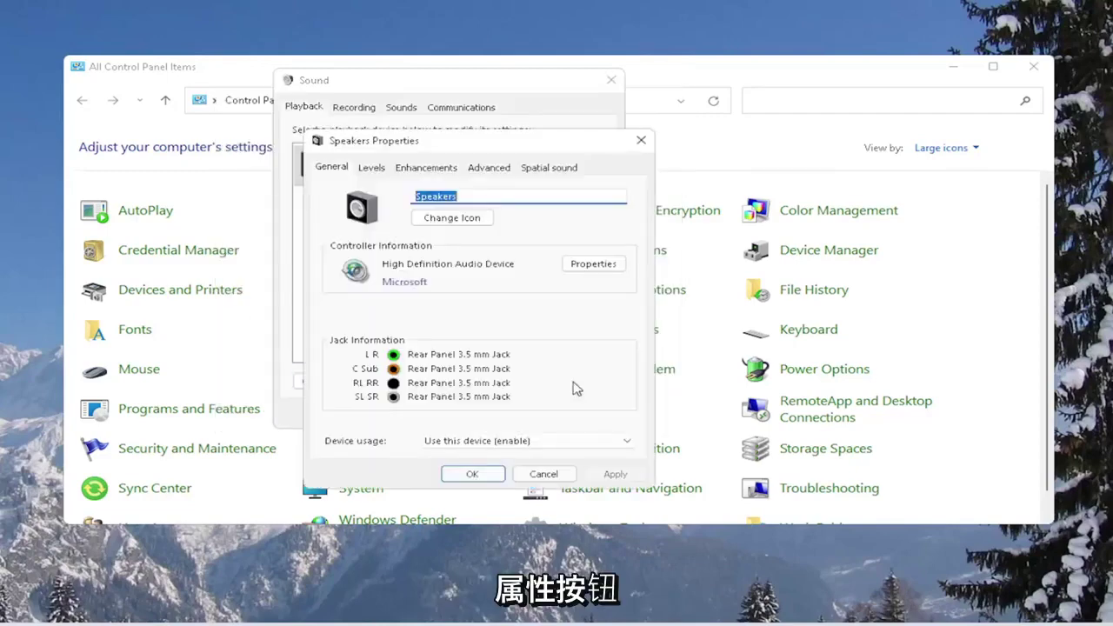
{"action": "left_click", "coordinate": [488, 168]}
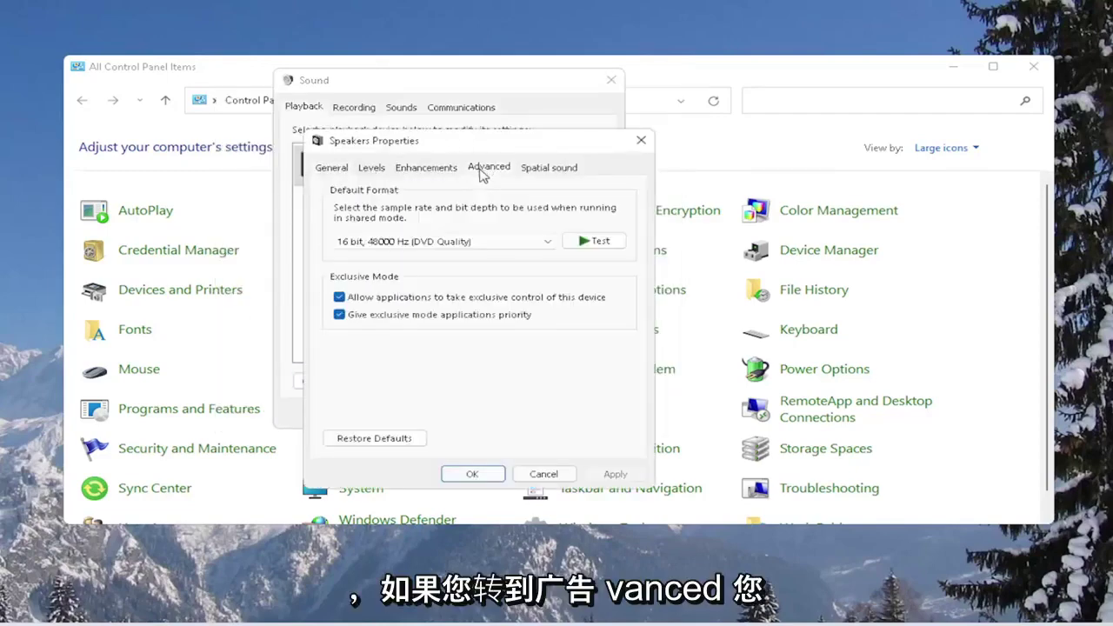
{"action": "left_click_drag", "start_coordinate": [473, 135], "coordinate": [459, 95]}
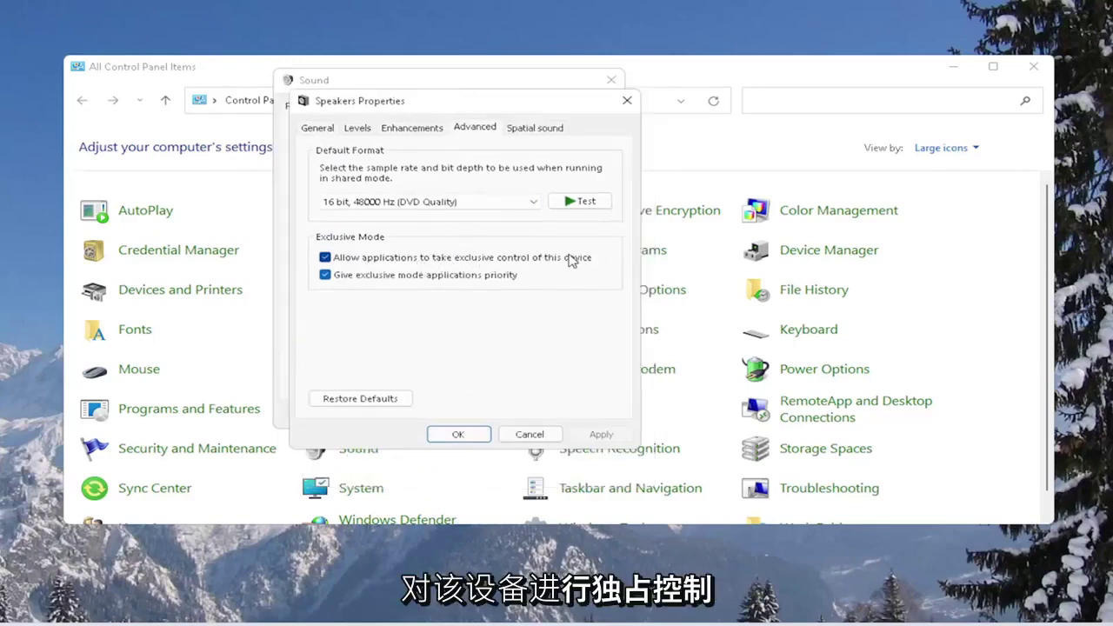
{"action": "left_click", "coordinate": [552, 129]}
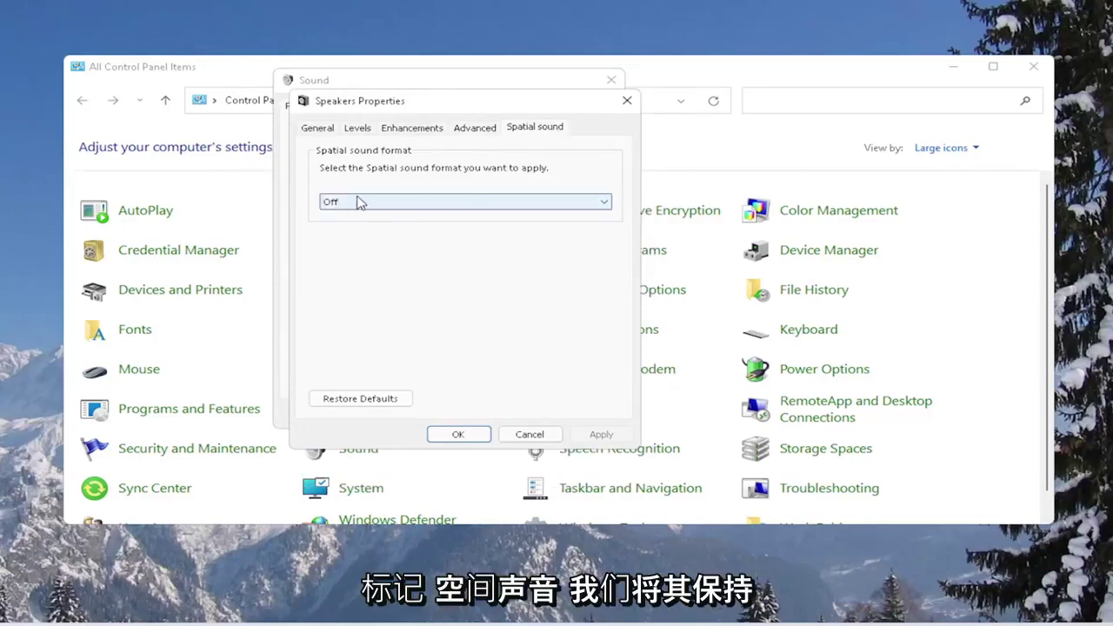
{"action": "left_click", "coordinate": [416, 128]}
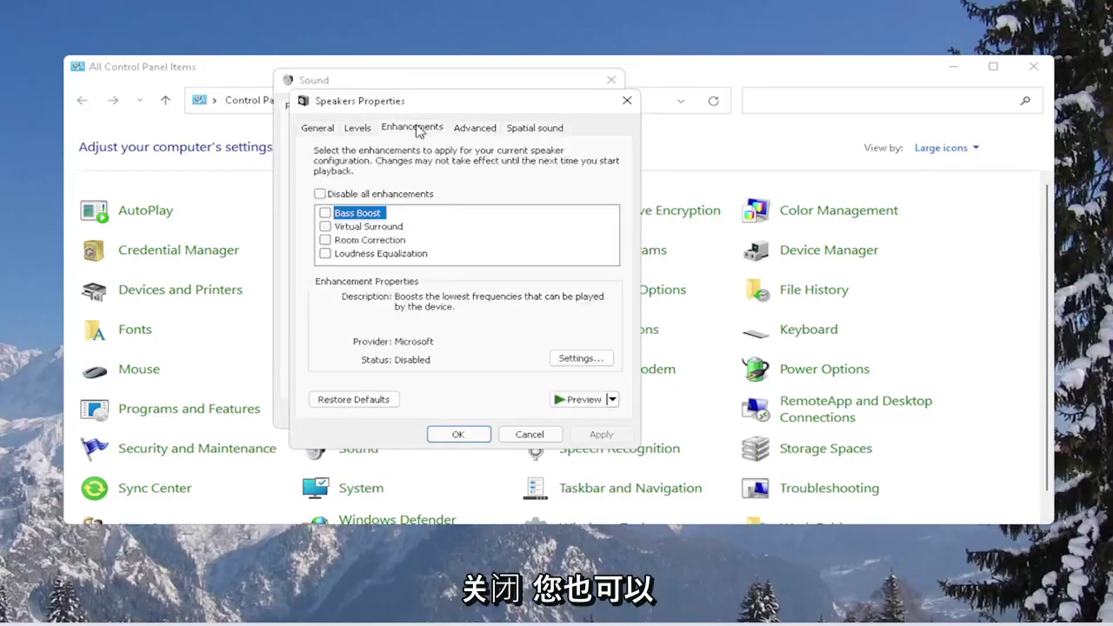
Step: Restore the speaker enhancements to defaults and confirm both sound dialogs with OK
{"action": "left_click", "coordinate": [346, 402]}
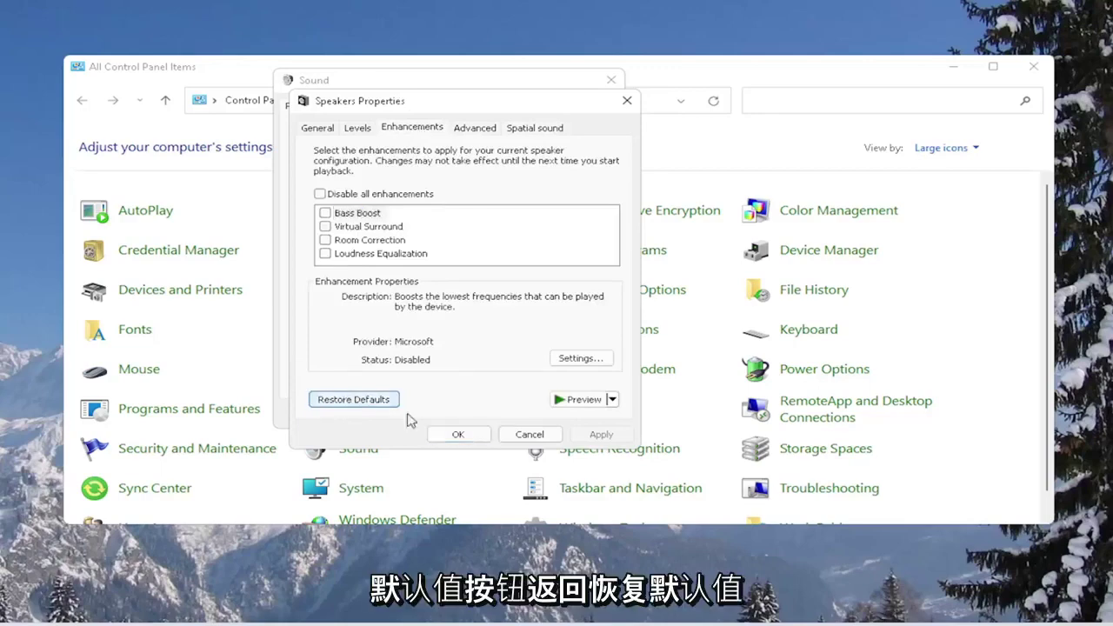
{"action": "left_click", "coordinate": [457, 434]}
{"action": "left_click", "coordinate": [443, 415]}
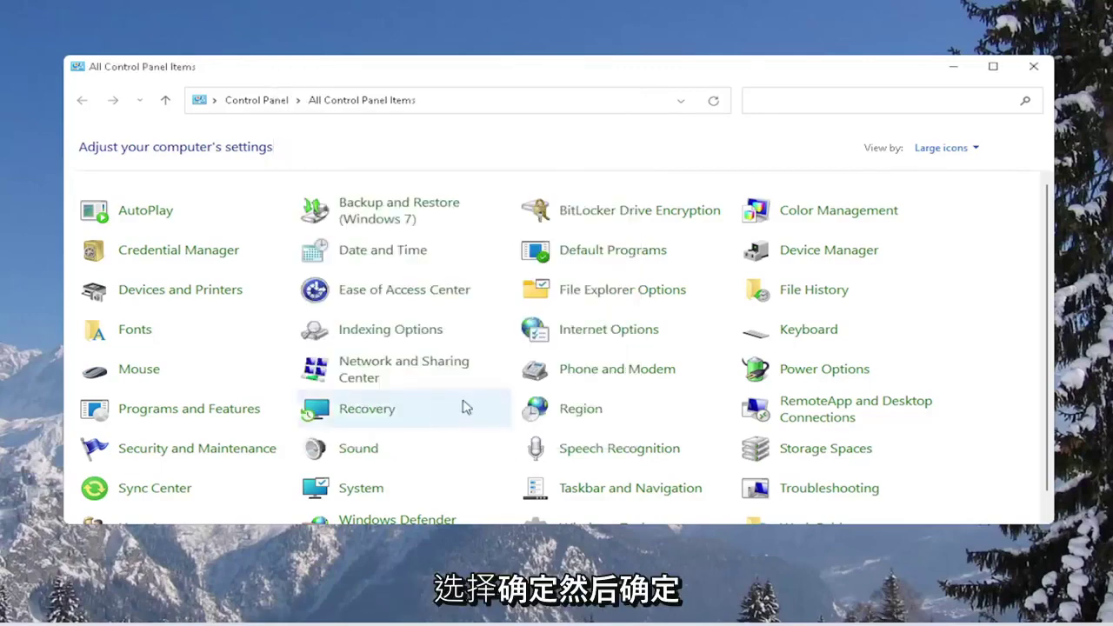
Step: Close Control Panel, search 'troubleshoot', and go to Troubleshoot > Other troubleshooters
{"action": "left_click", "coordinate": [1033, 66]}
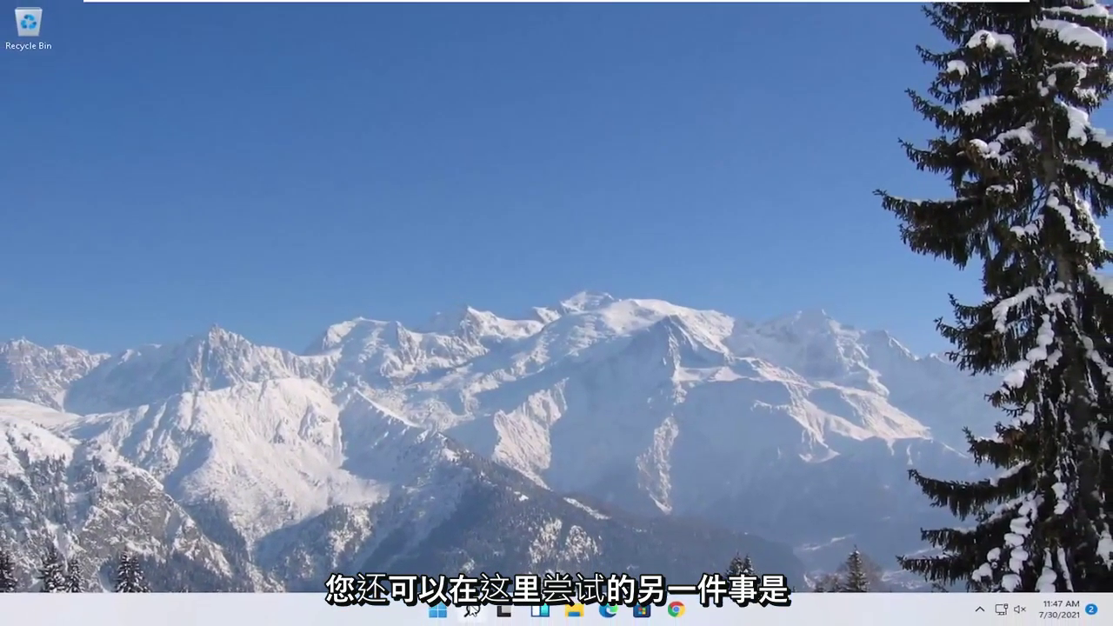
{"action": "left_click", "coordinate": [439, 611]}
{"action": "type", "text": "troub"}
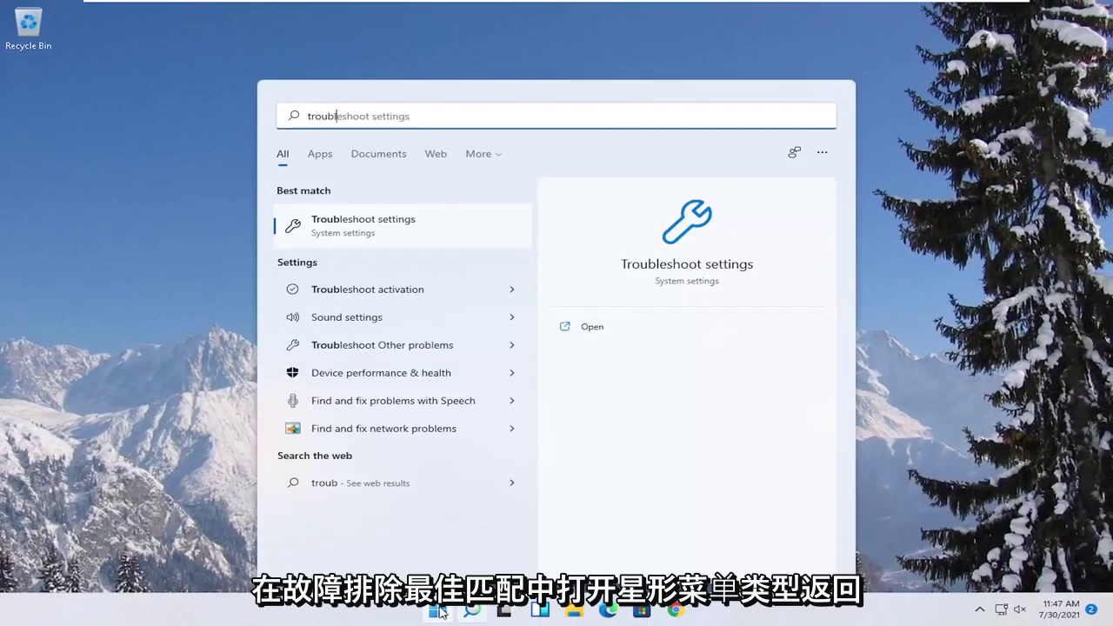
{"action": "type", "text": "leshoot"}
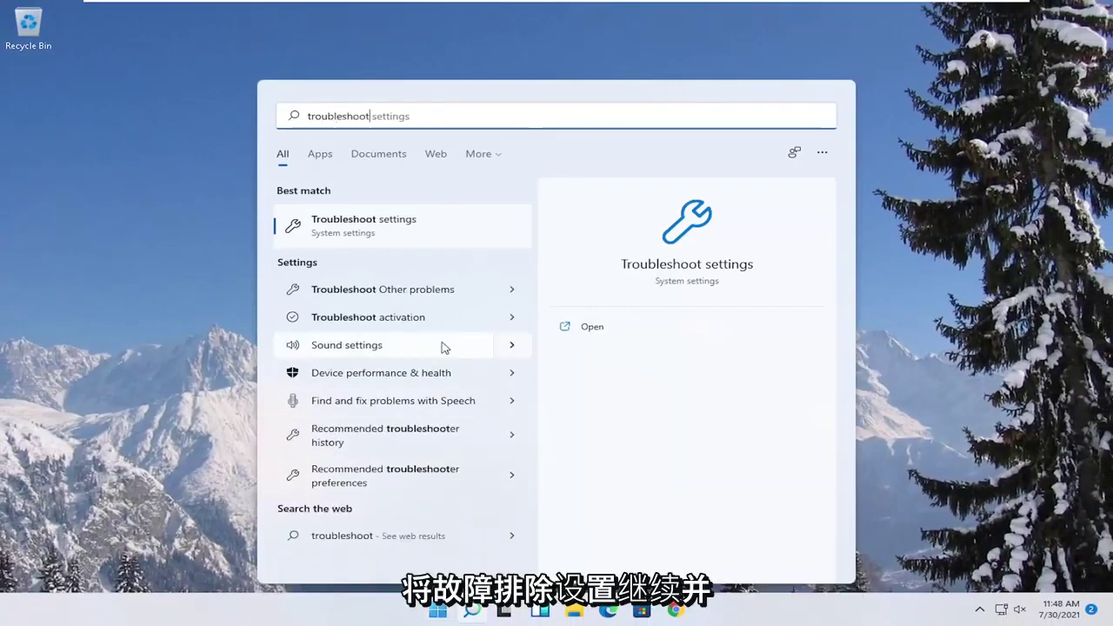
{"action": "left_click", "coordinate": [366, 228]}
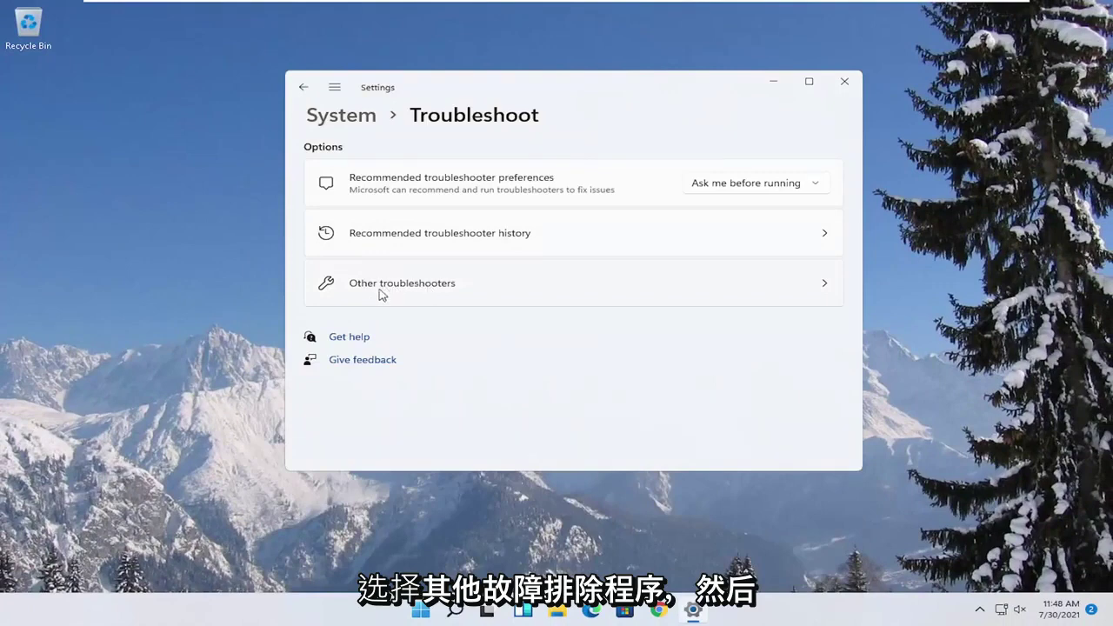
{"action": "left_click", "coordinate": [446, 289]}
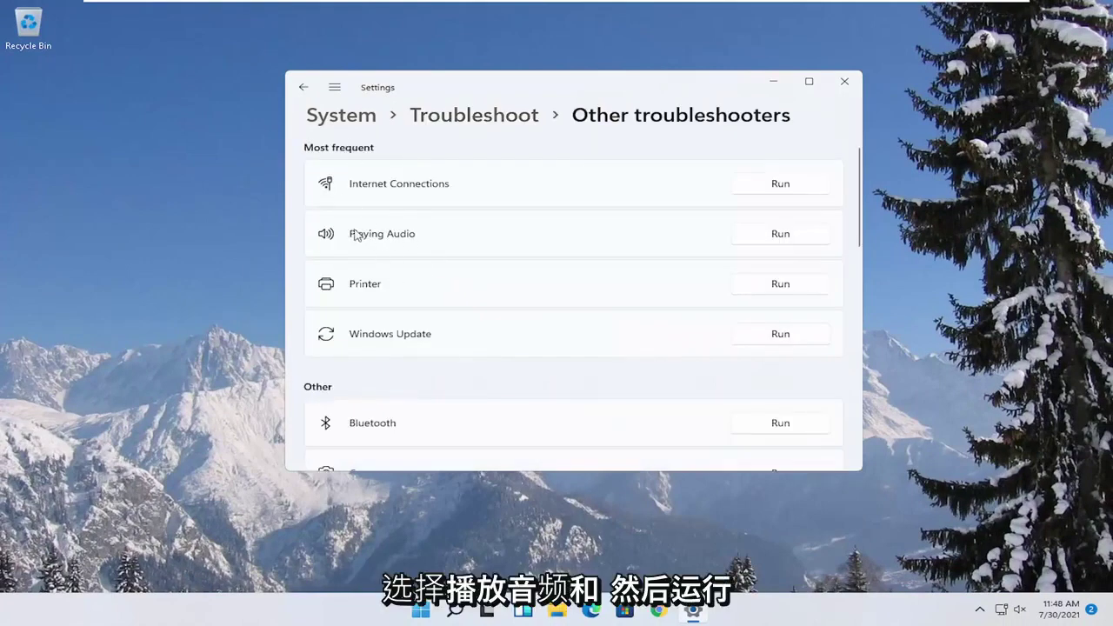
Step: Run Playing Audio, decline opening Audio Enhancements, apply the fixes, then close it and Settings
{"action": "left_click", "coordinate": [779, 236]}
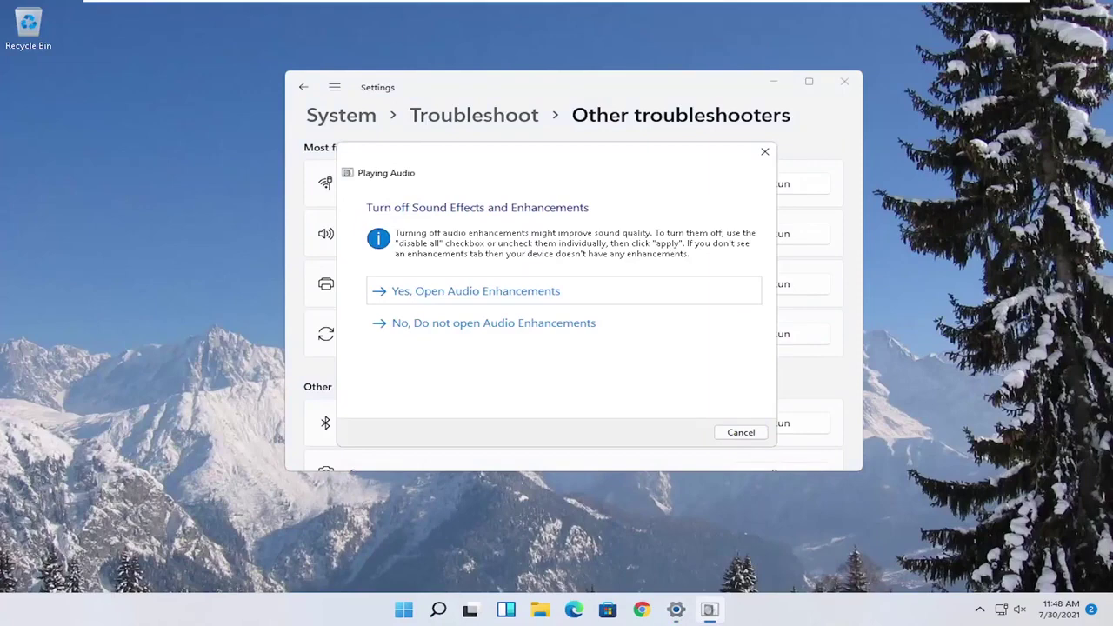
{"action": "left_click", "coordinate": [472, 324]}
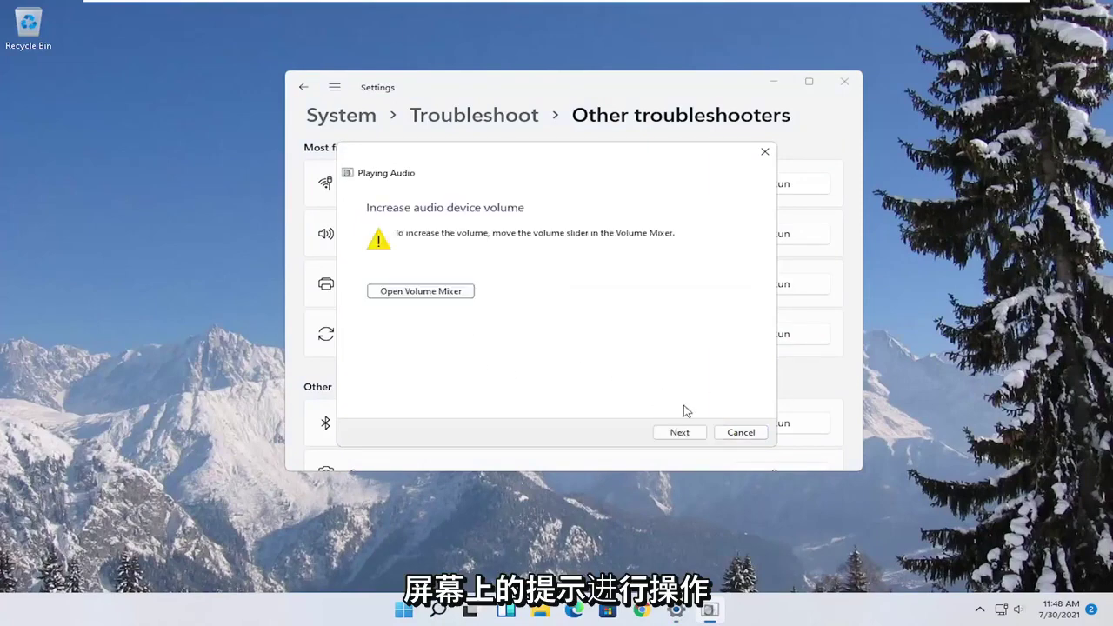
{"action": "left_click", "coordinate": [680, 432]}
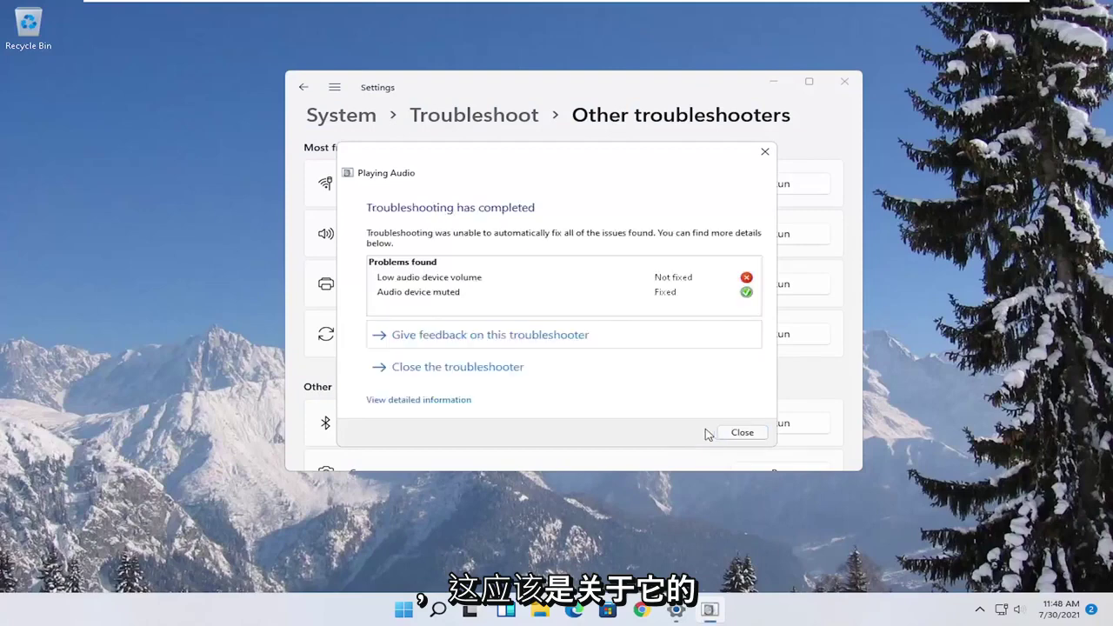
{"action": "left_click", "coordinate": [741, 432]}
{"action": "left_click", "coordinate": [845, 81]}
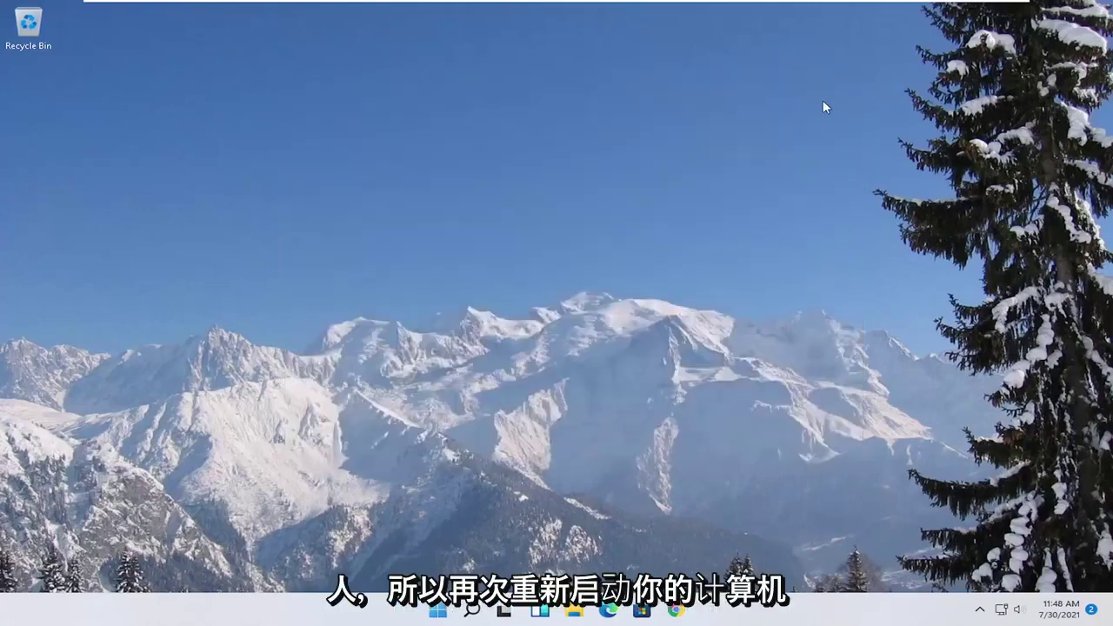
Step: Search 'cmd' and run Command Prompt as administrator, approving the User Account Control prompt
{"action": "left_click", "coordinate": [436, 612]}
{"action": "type", "text": "cm"}
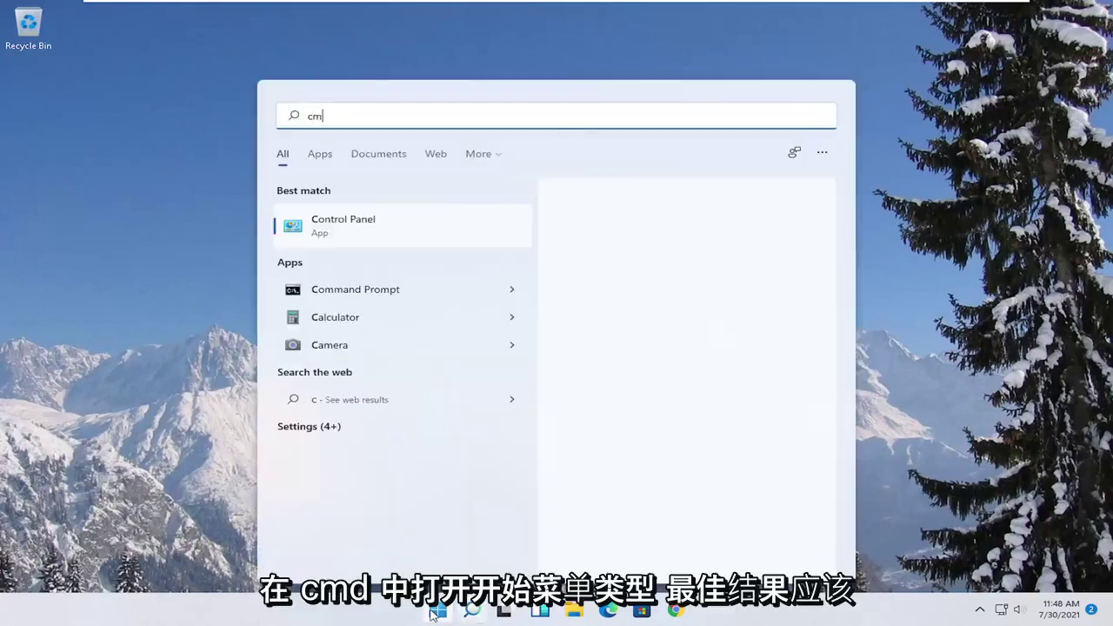
{"action": "type", "text": "d"}
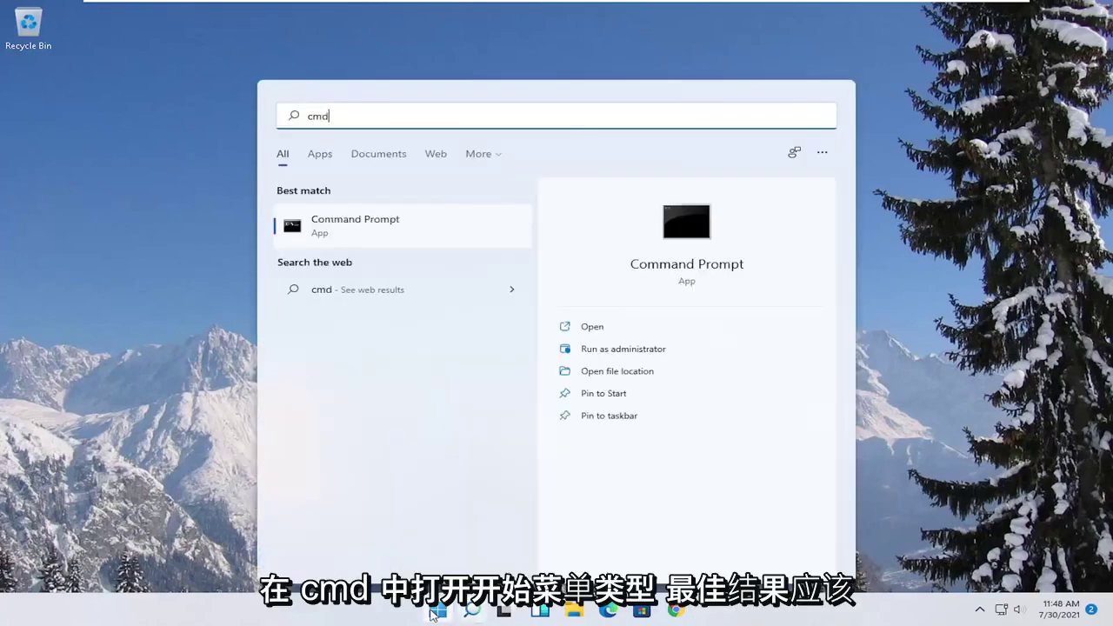
{"action": "right_click", "coordinate": [363, 226]}
{"action": "left_click", "coordinate": [420, 239]}
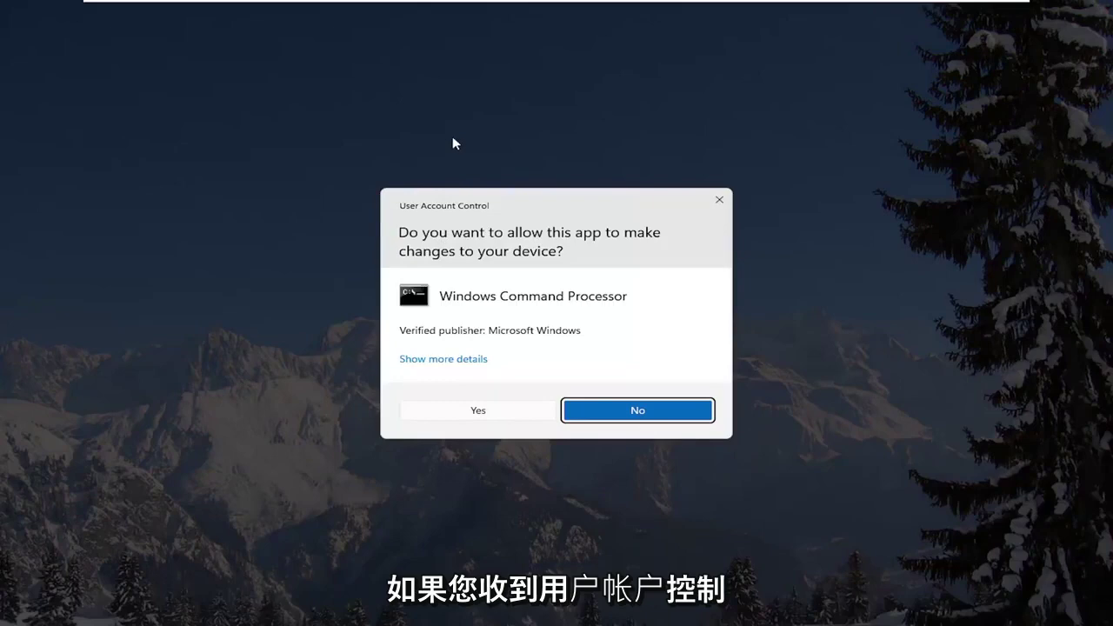
{"action": "left_click", "coordinate": [500, 414]}
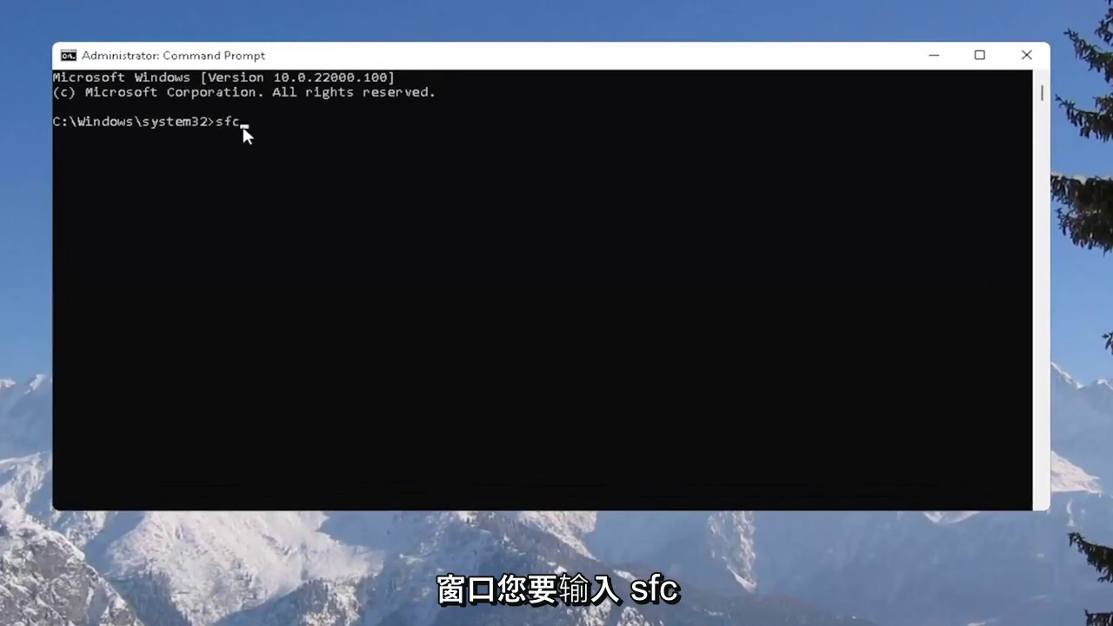
Step: Run 'sfc /scannow' in the elevated Command Prompt
{"action": "type", "text": "sfc /"}
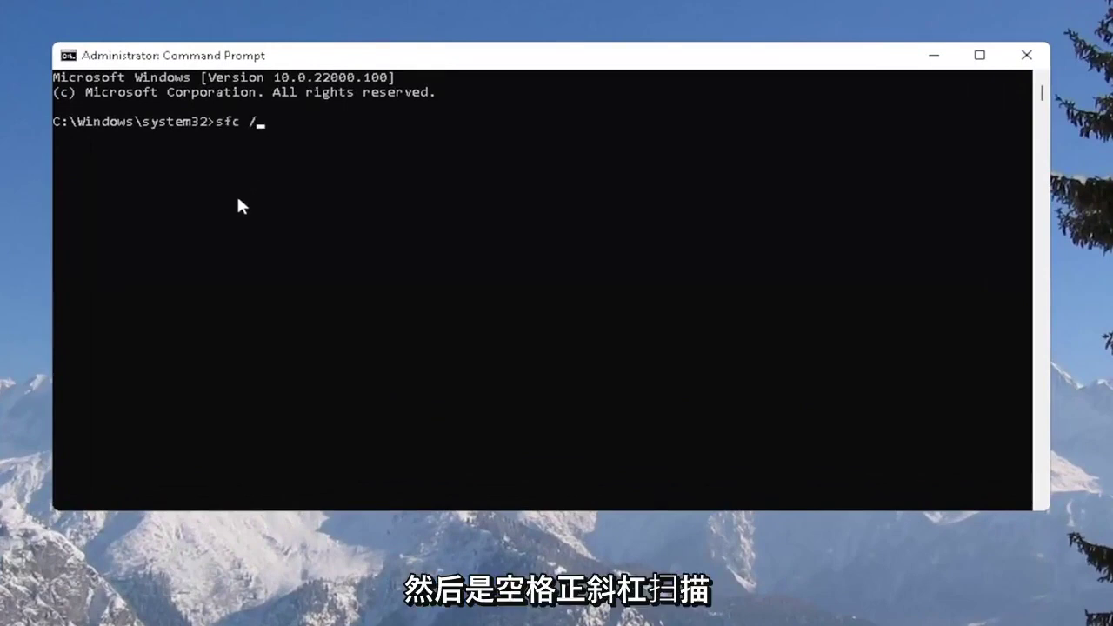
{"action": "type", "text": "scannow"}
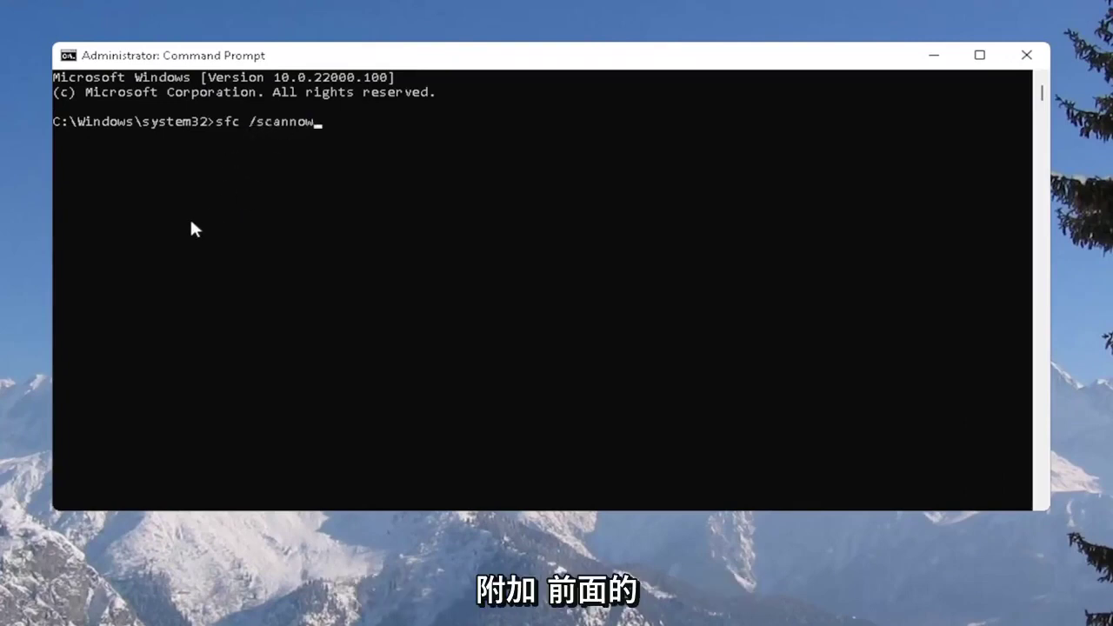
{"action": "key", "text": "Return"}
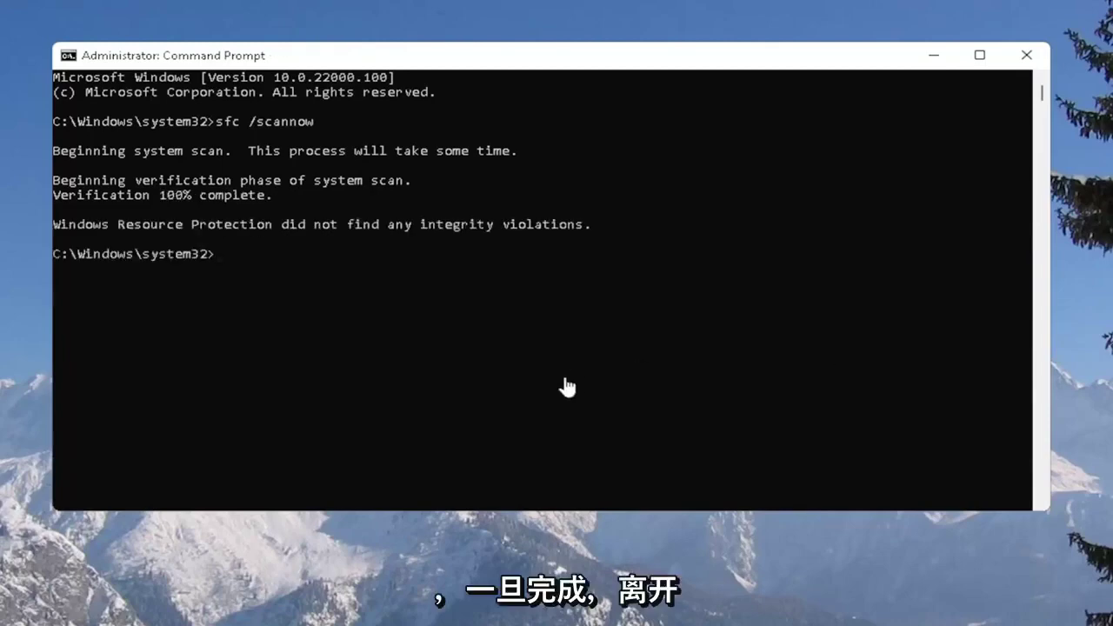
{"action": "left_click", "coordinate": [1026, 55]}
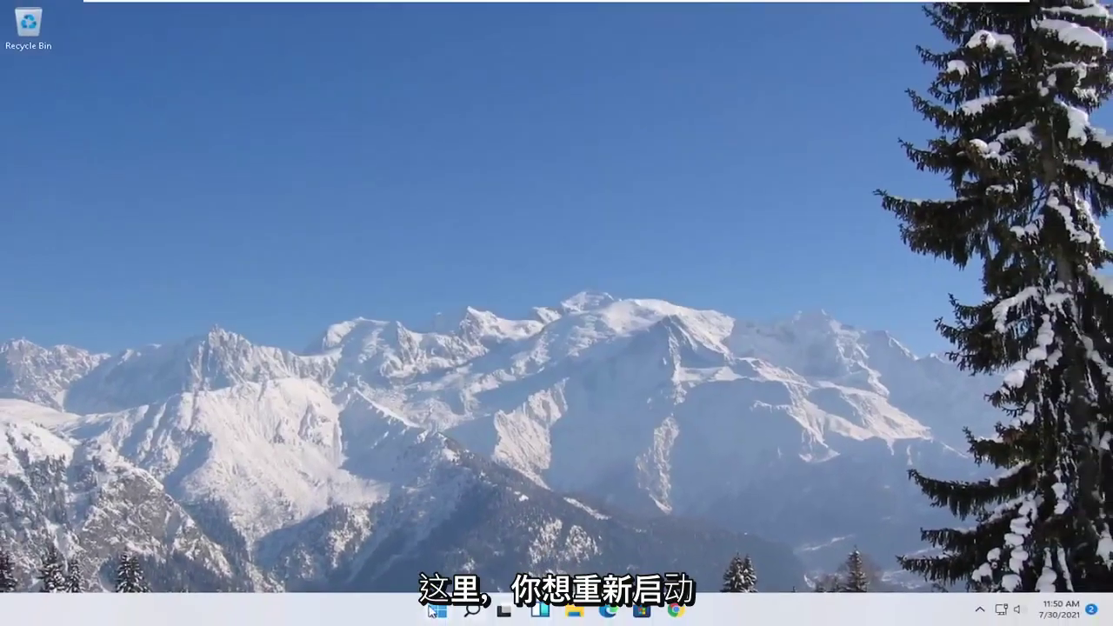
{"action": "right_click", "coordinate": [439, 620]}
{"action": "mouse_move", "coordinate": [427, 570]}
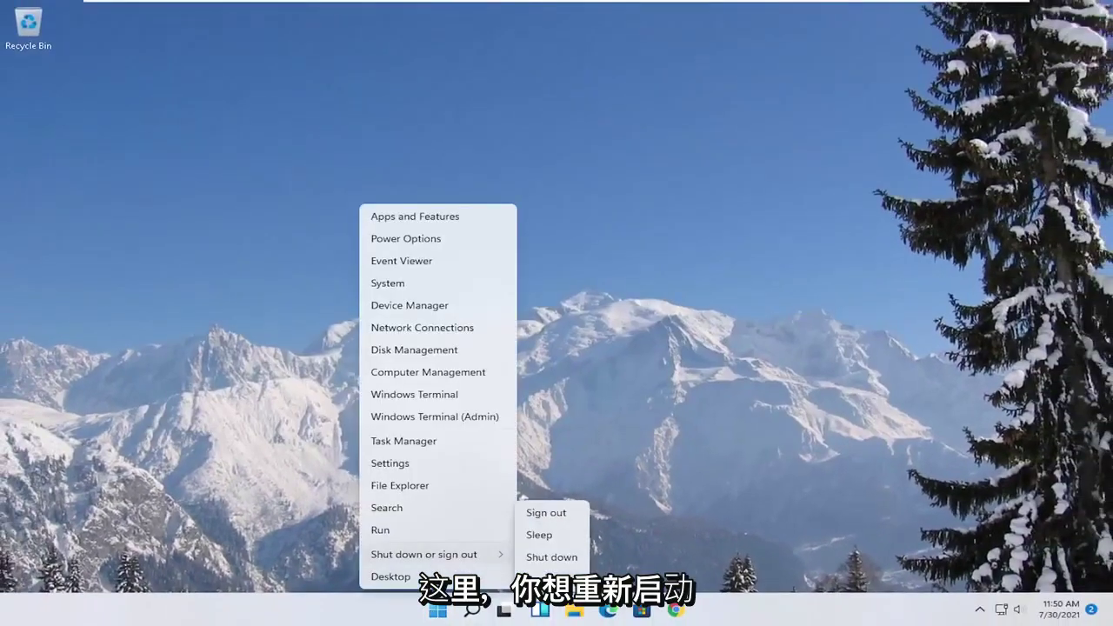